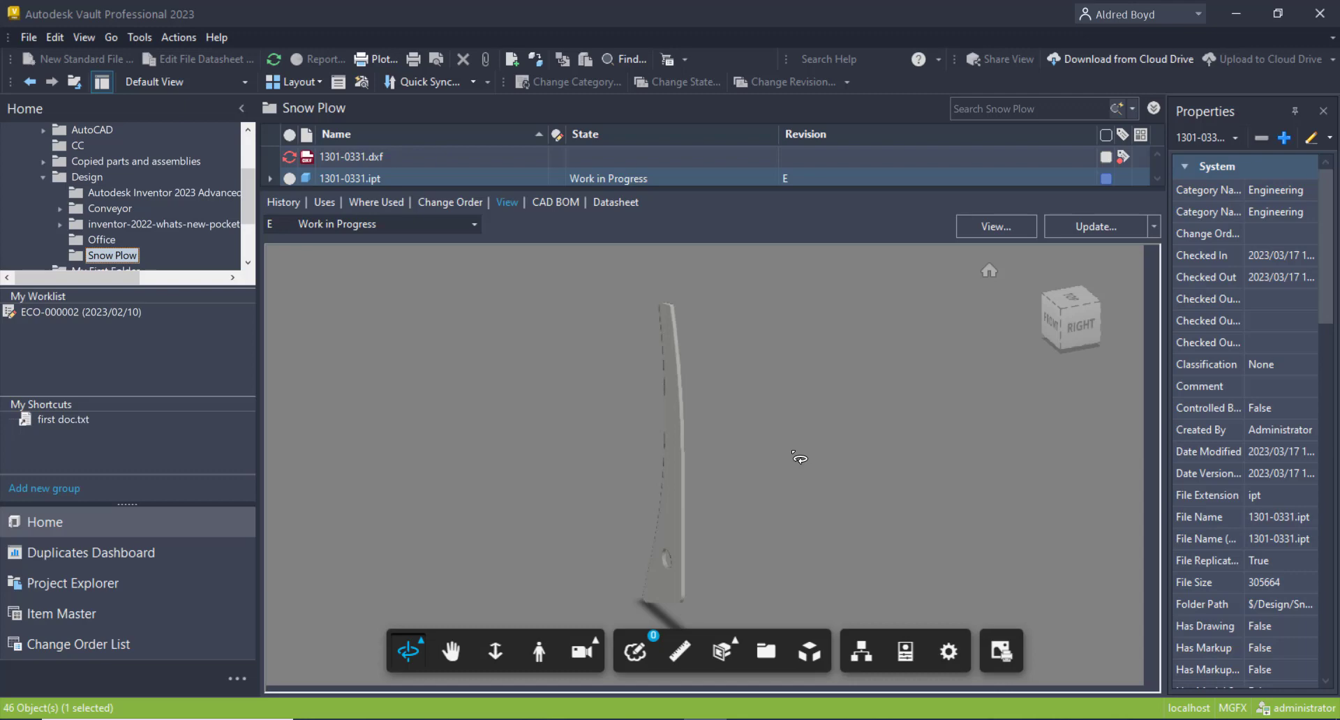
Orbit the 1301-0331 part preview until the ViewCube shows FRONT/BOTTOM
drag(768, 551, 643, 441)
drag(557, 487, 715, 509)
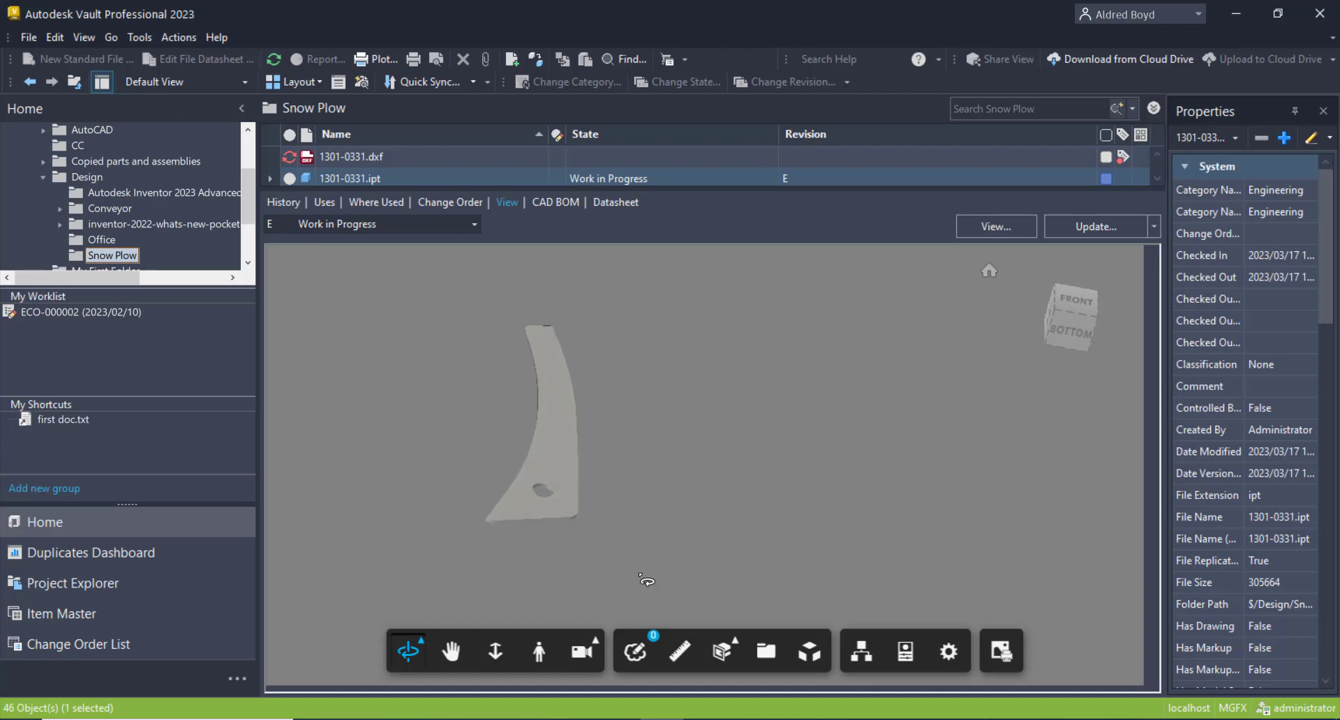
Re-enter markup mode, collapse the Markup Browsing Panel, and select the Cloud tool
click(635, 653)
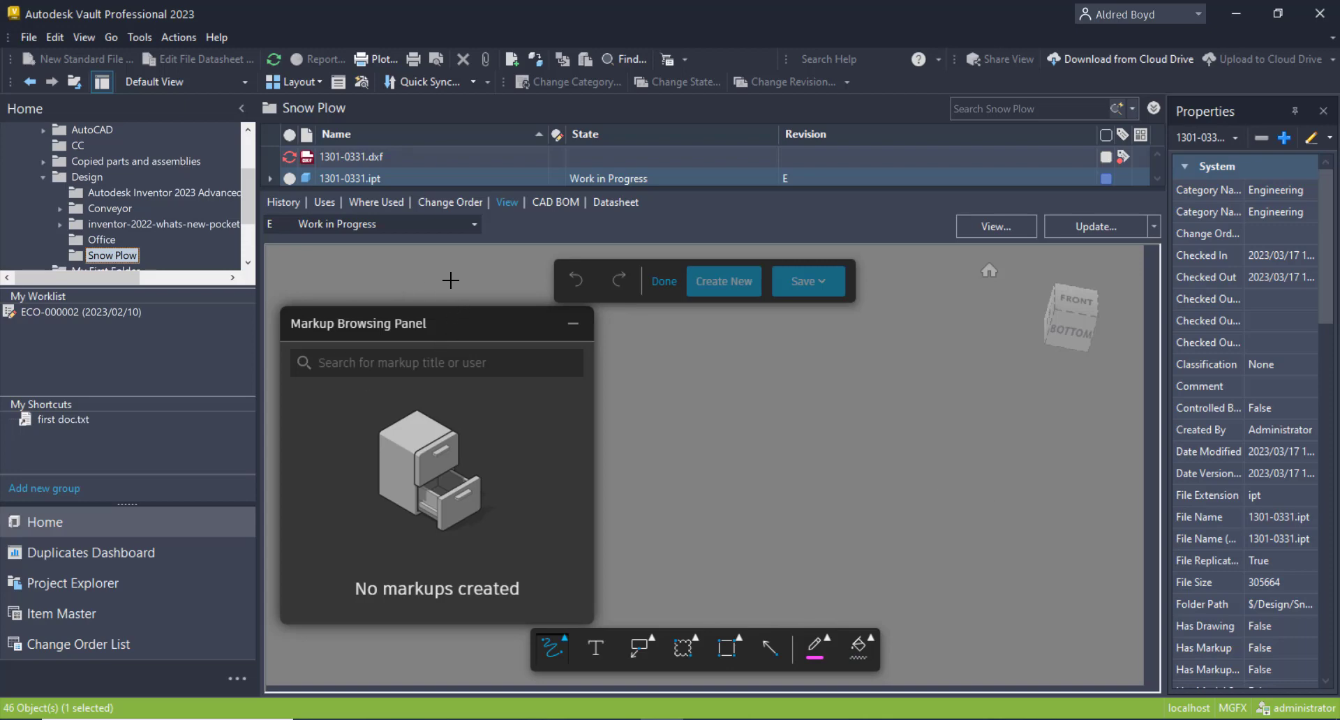
click(664, 281)
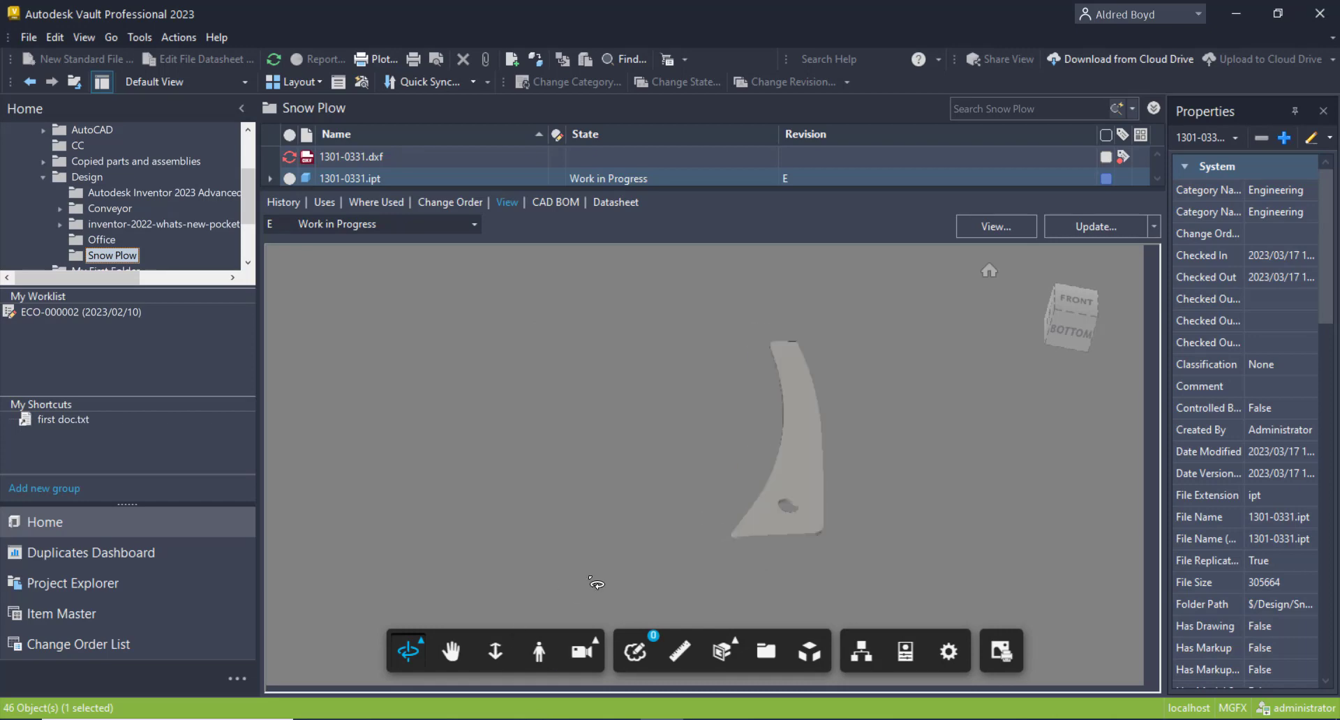
click(637, 648)
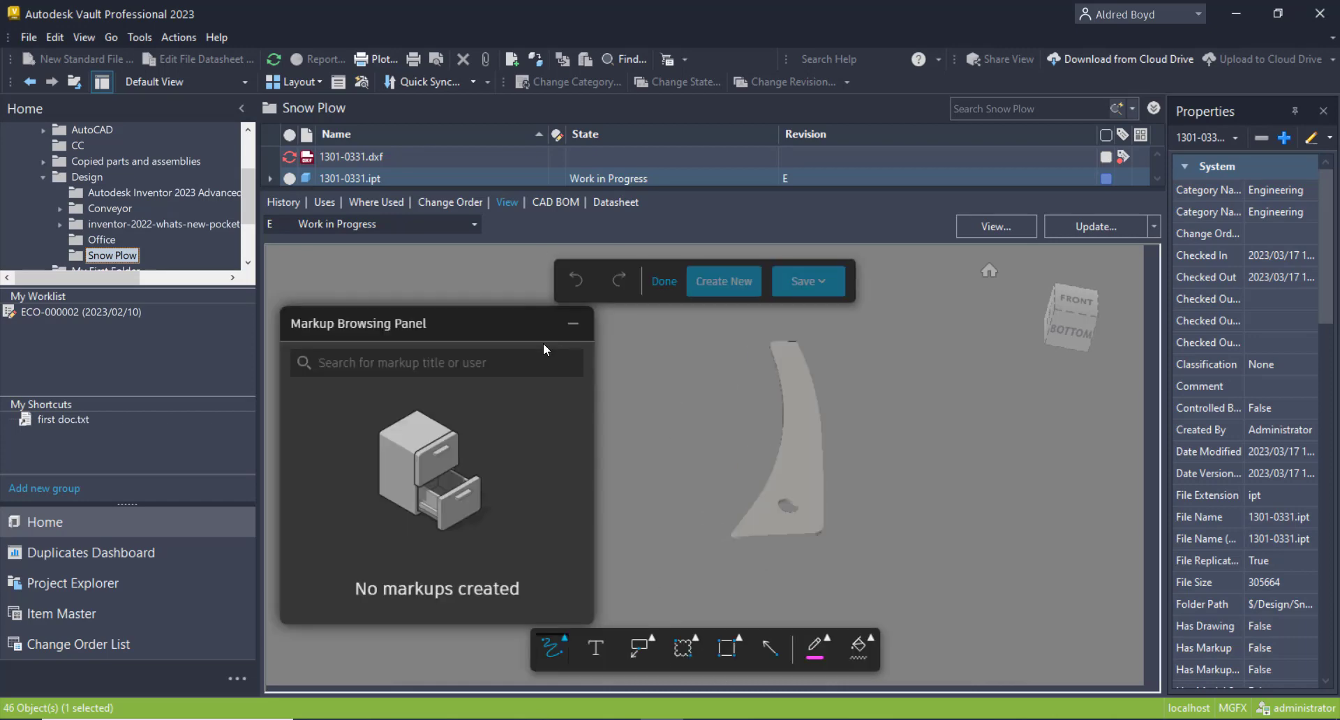
click(572, 325)
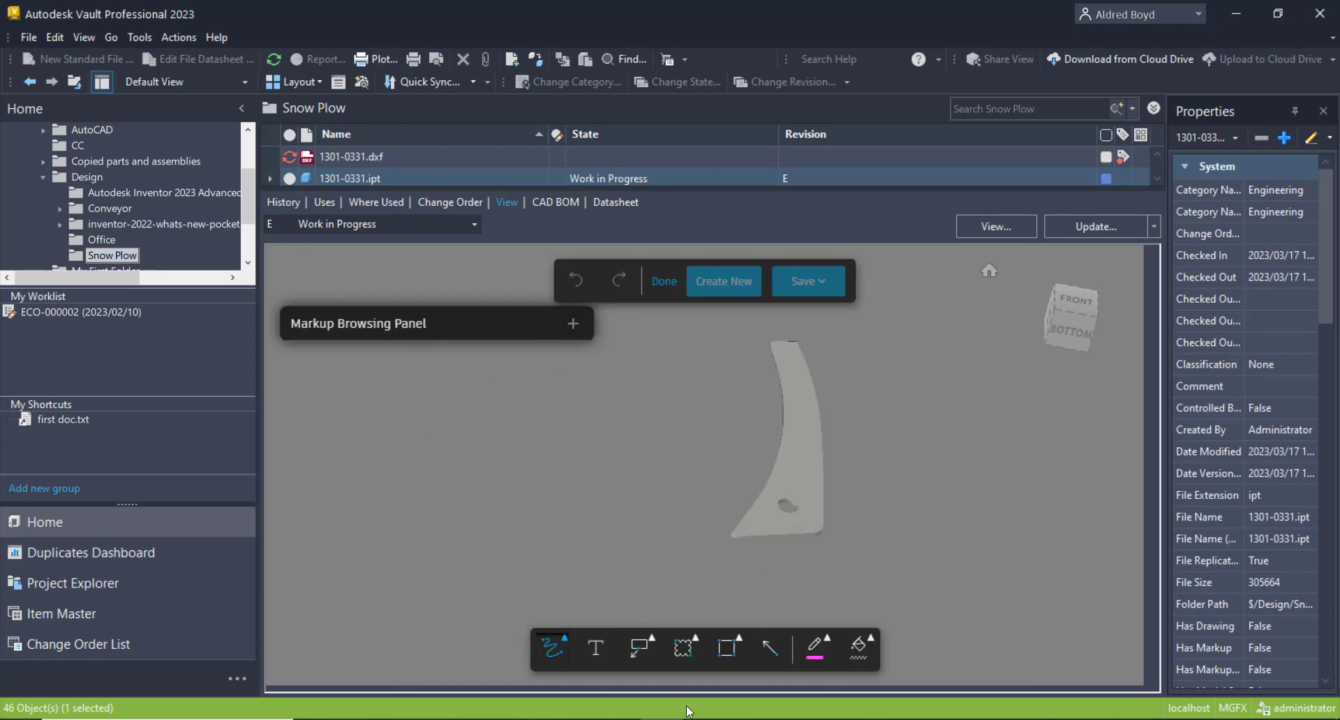
click(687, 653)
click(668, 601)
Draw a trial cloud with a yellow outline and cyan fill, then delete it
drag(891, 559, 658, 421)
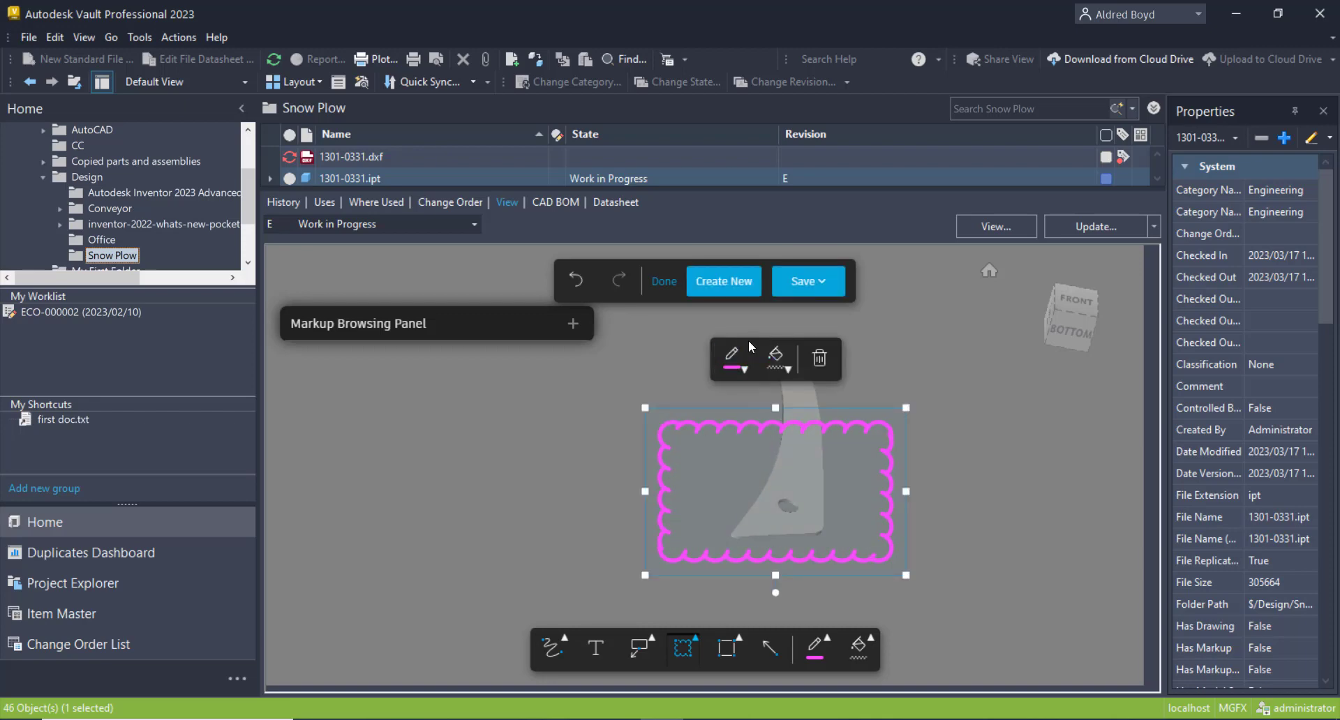
click(745, 370)
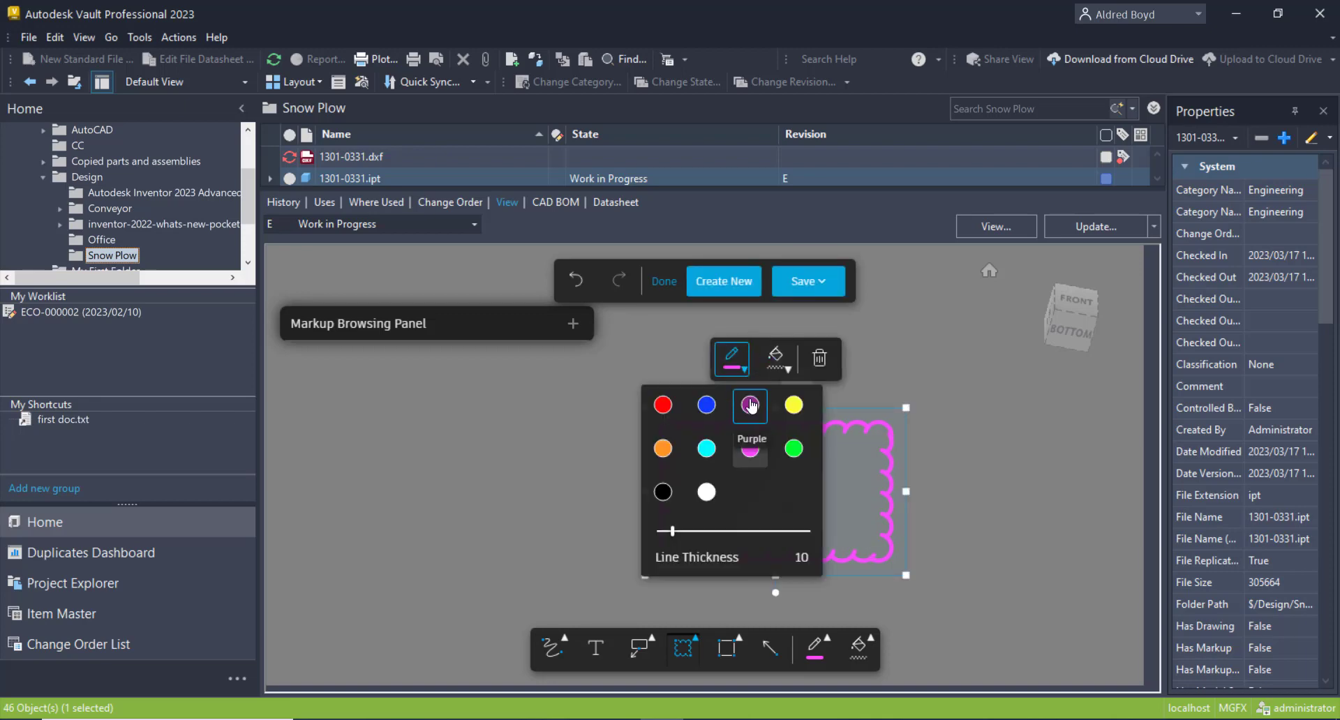
click(794, 405)
click(776, 359)
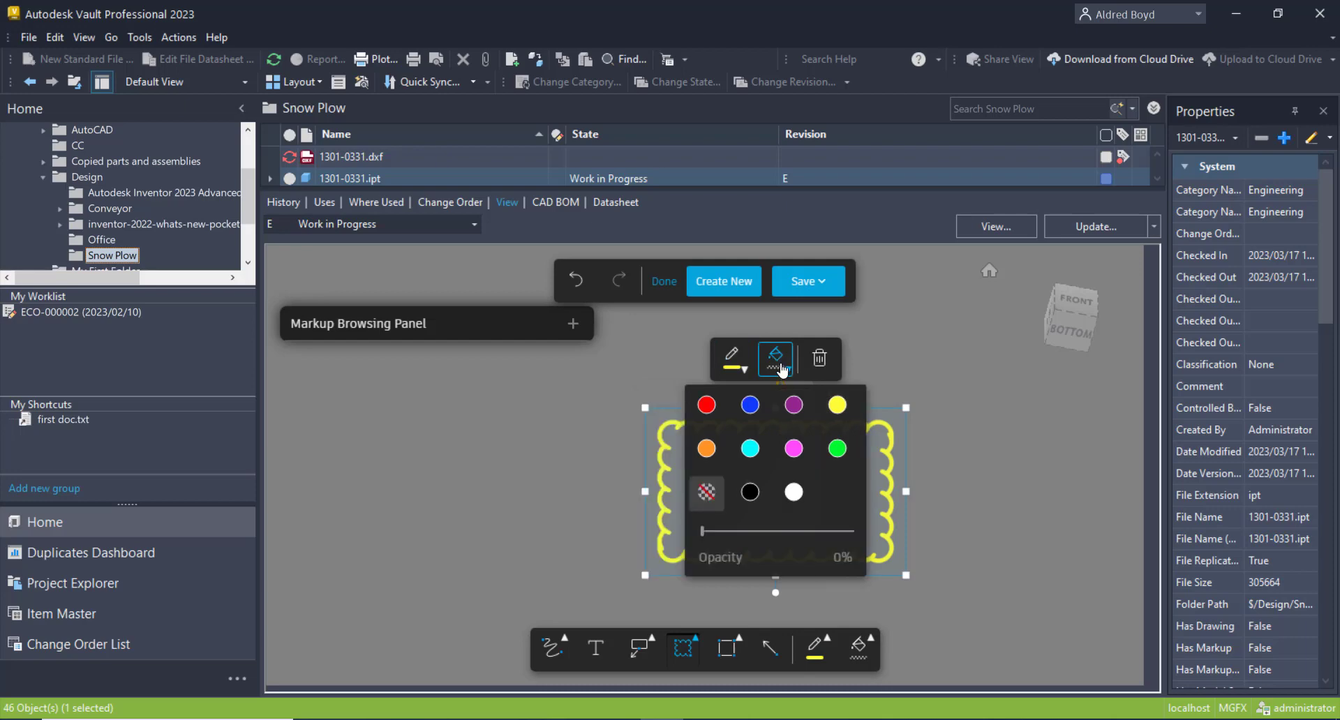
click(750, 448)
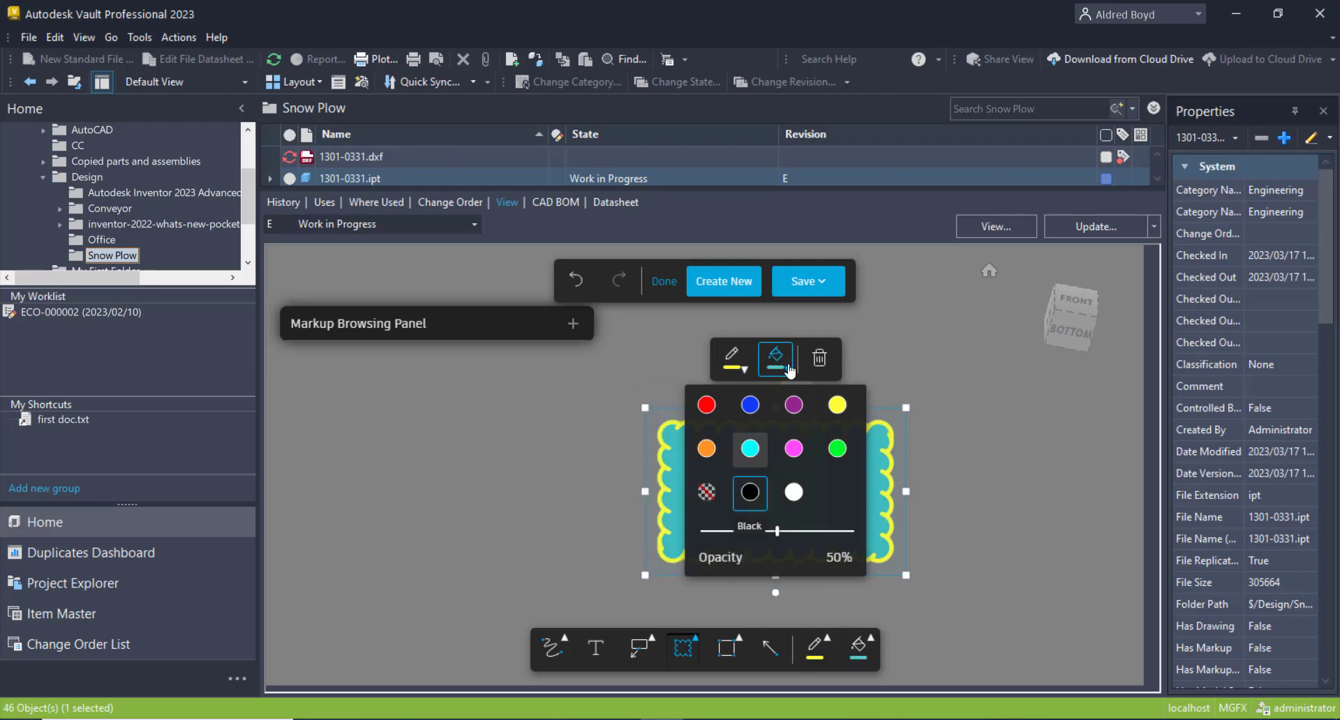
click(821, 360)
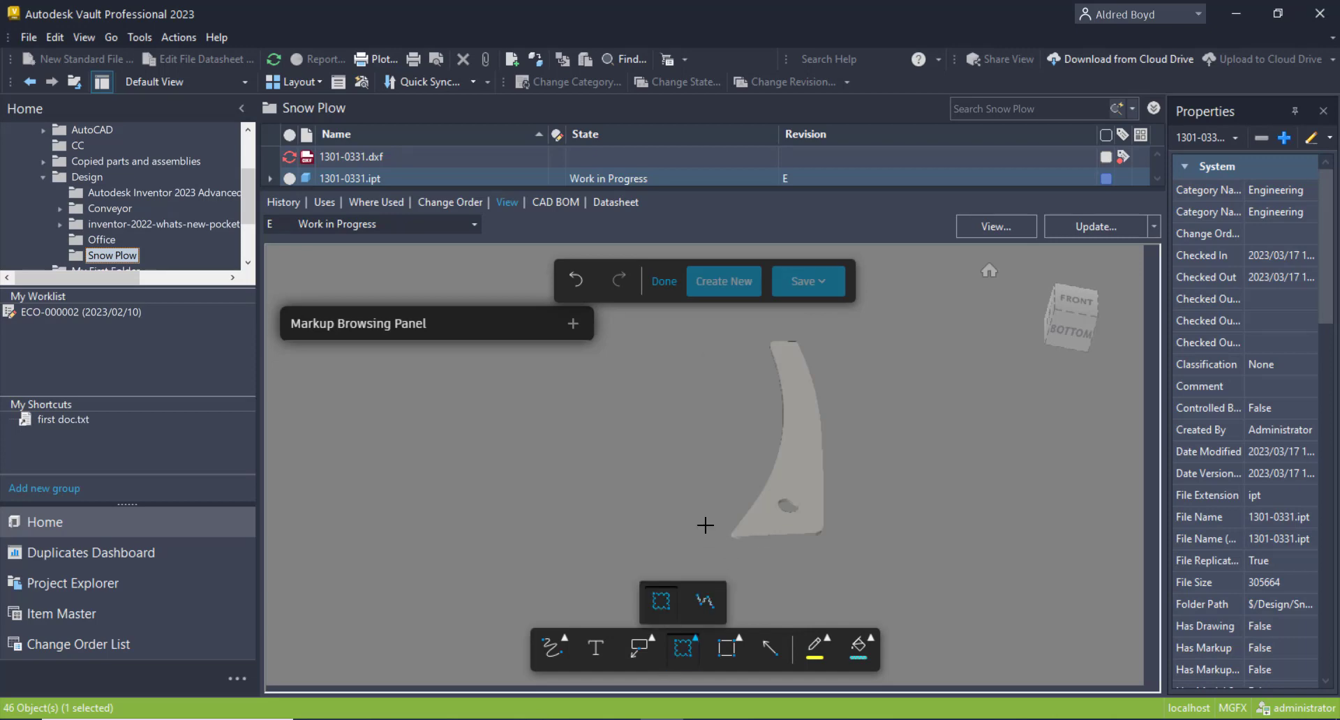
Redraw the cloud around the part's lower end with No Fill and a red outline
drag(921, 564, 669, 409)
click(796, 344)
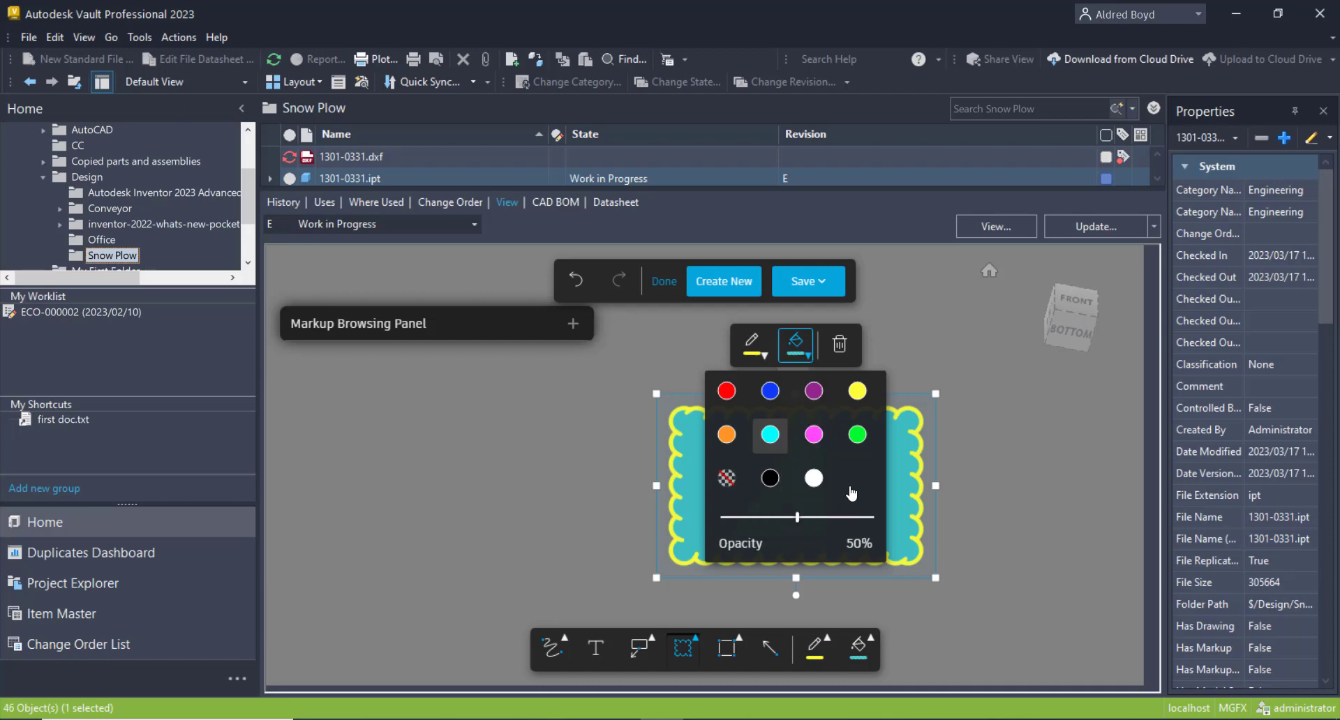
click(813, 481)
click(715, 491)
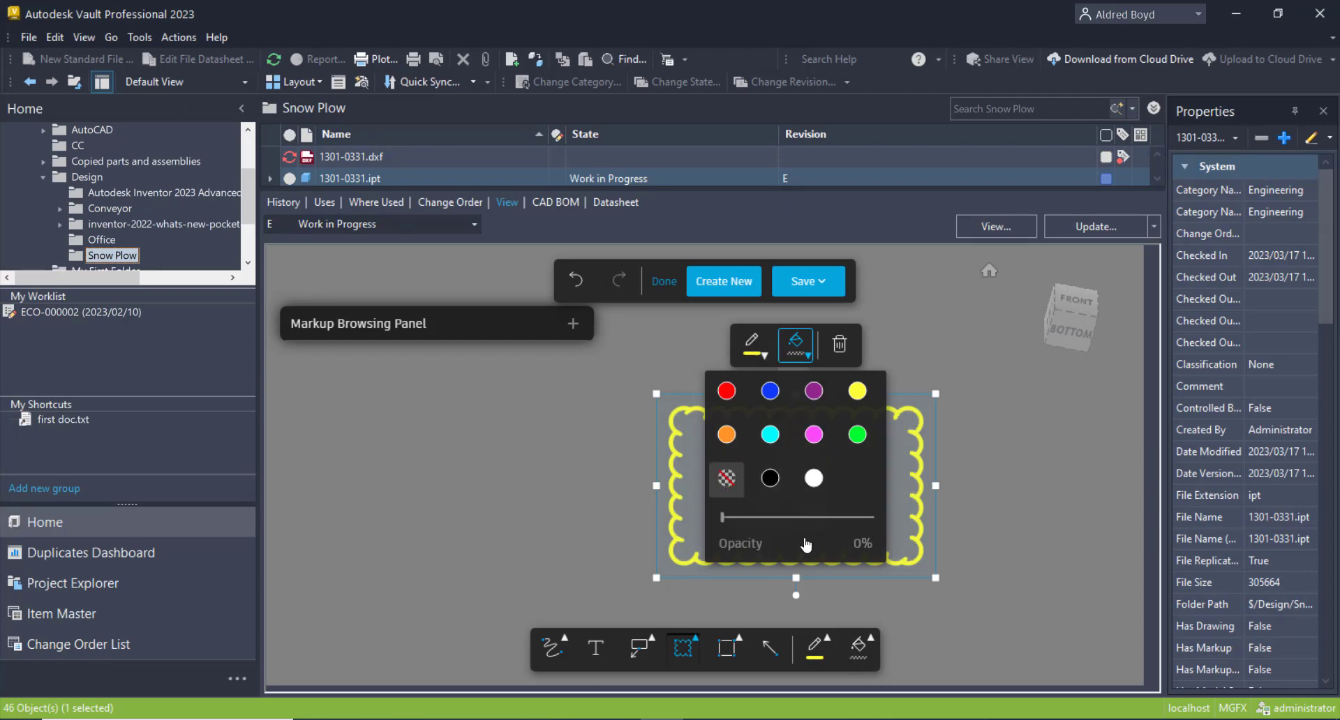
click(757, 356)
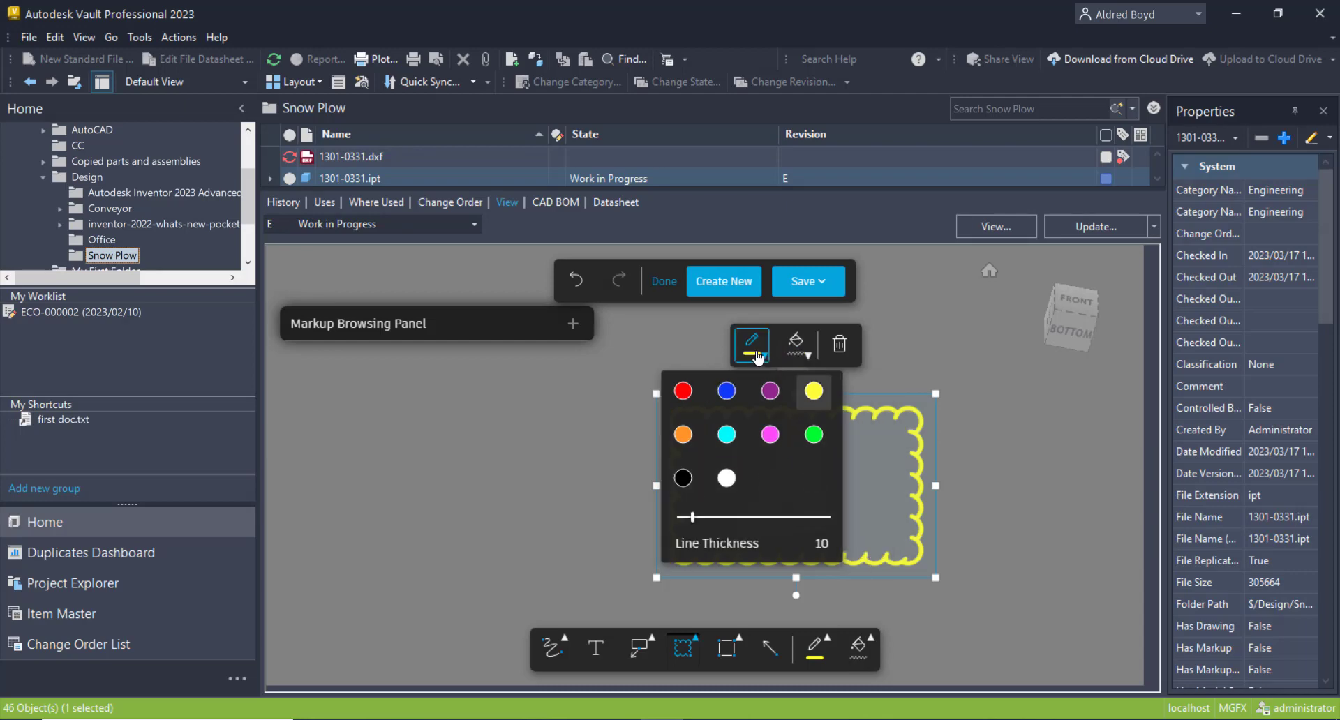
click(683, 392)
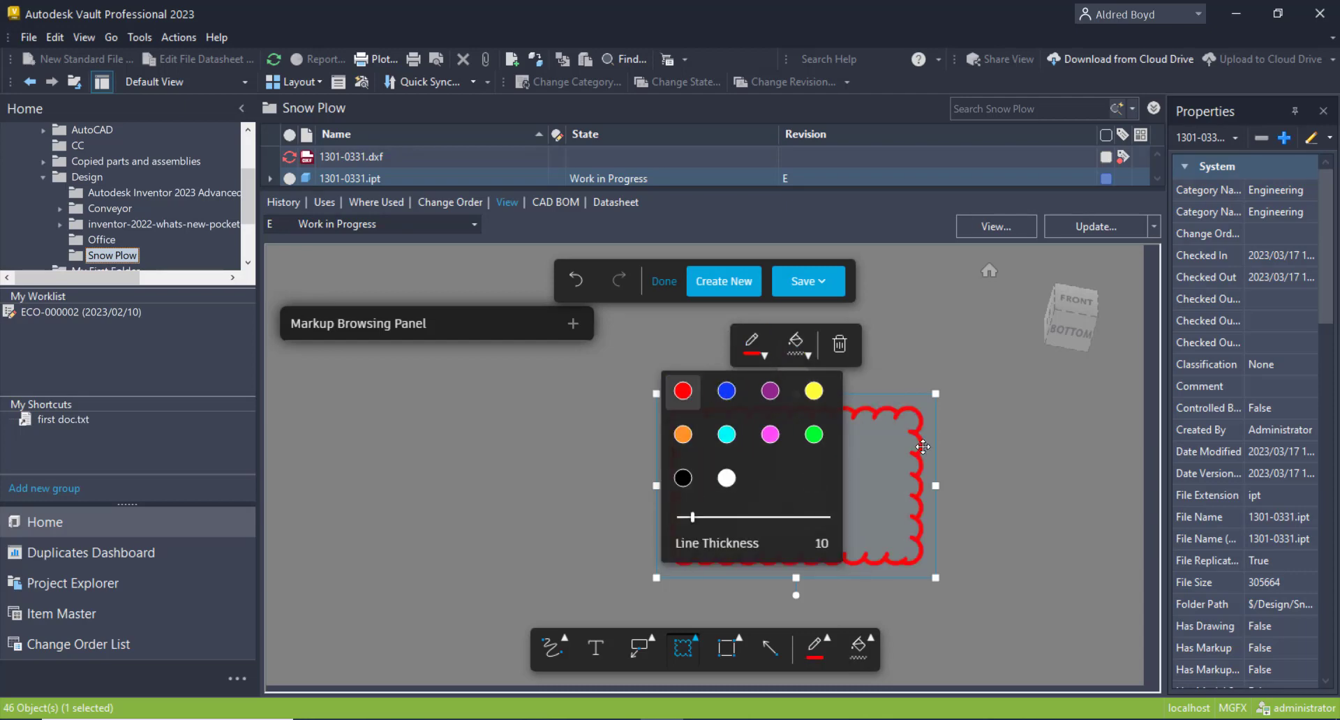
click(997, 489)
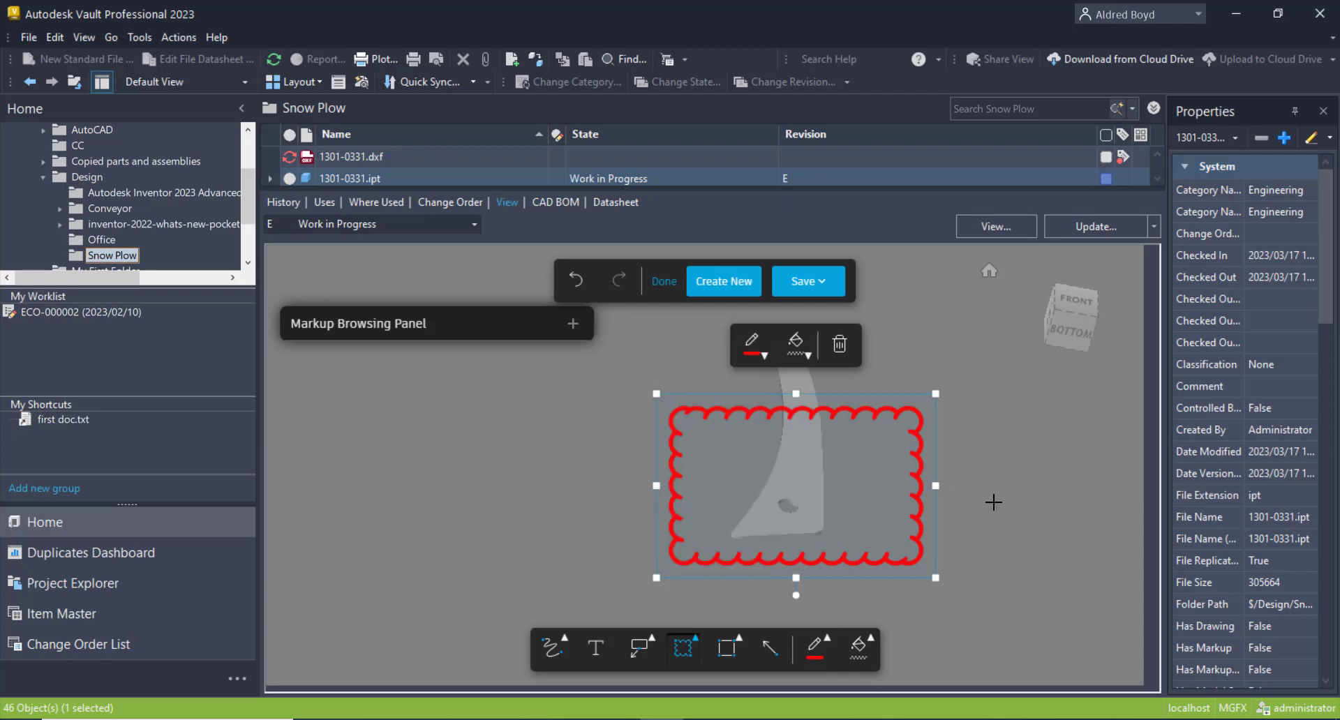
Add an arrow callout reading 'this needs to be 6mm' beside the cloud
click(648, 649)
click(649, 649)
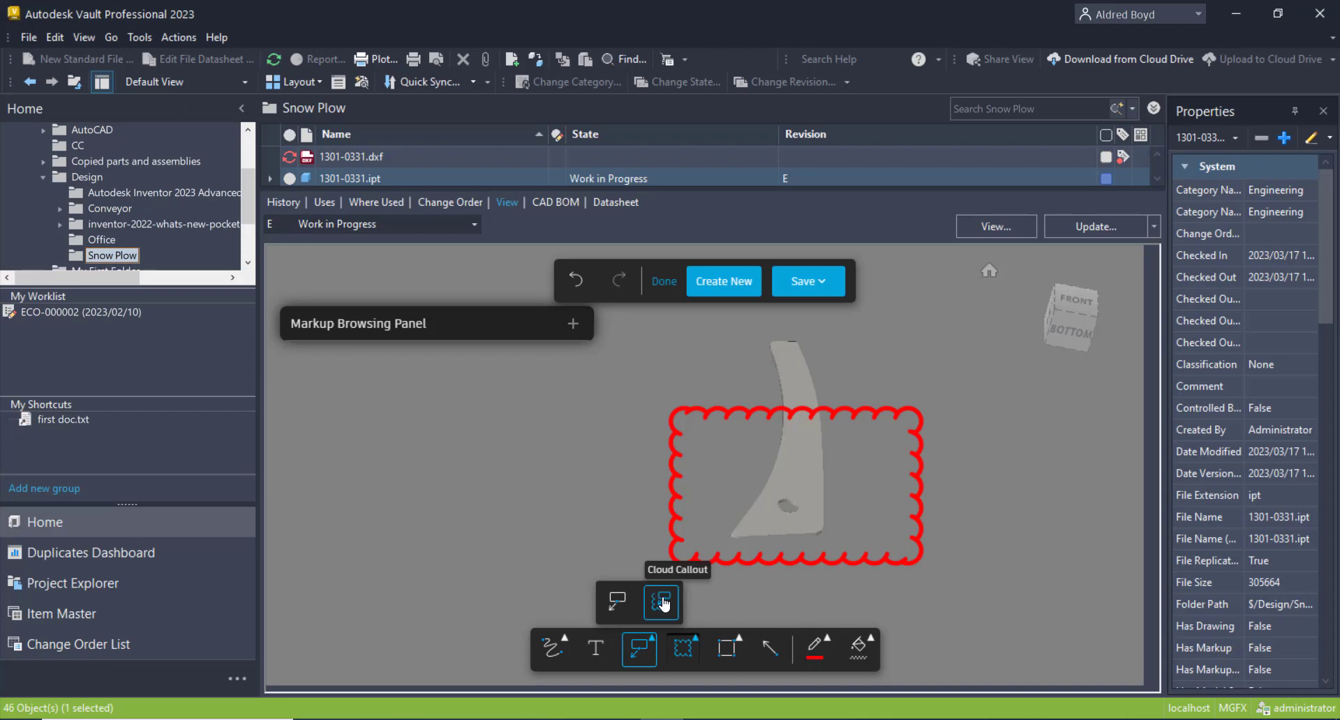
click(617, 601)
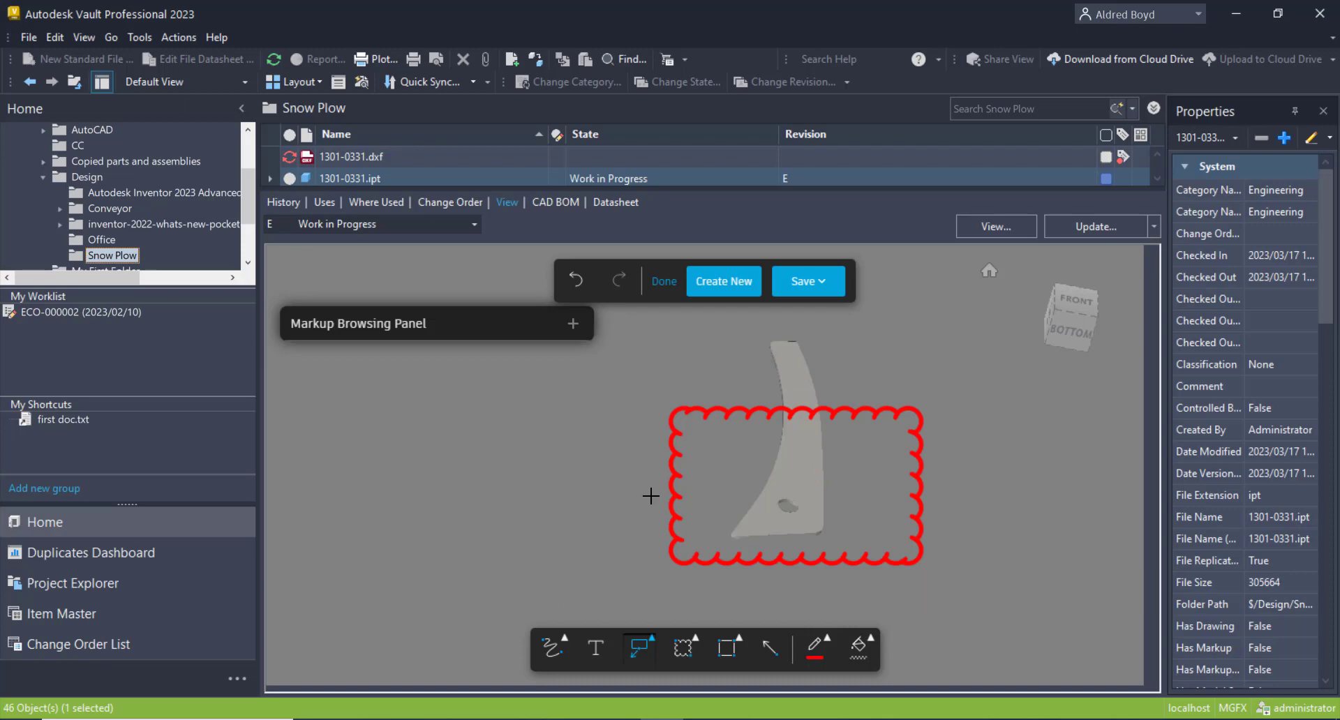
drag(652, 494, 479, 501)
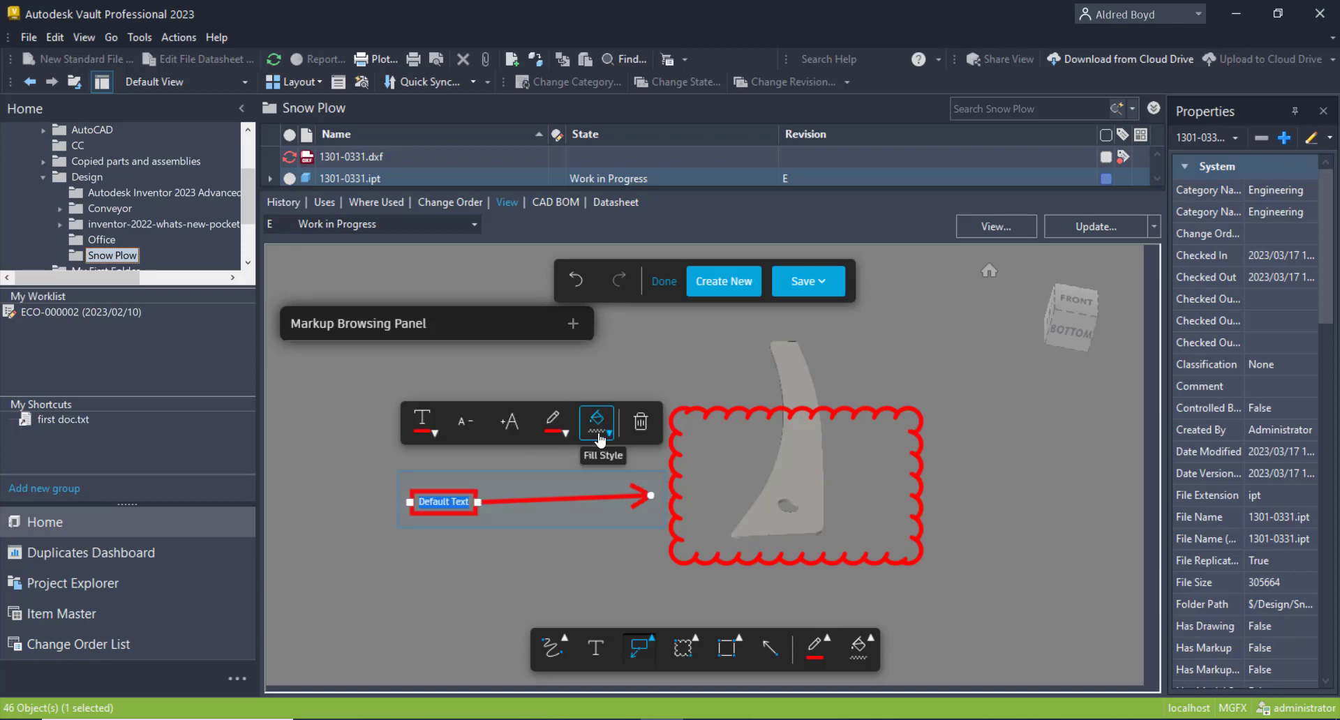
text(m)
text(his needs to be)
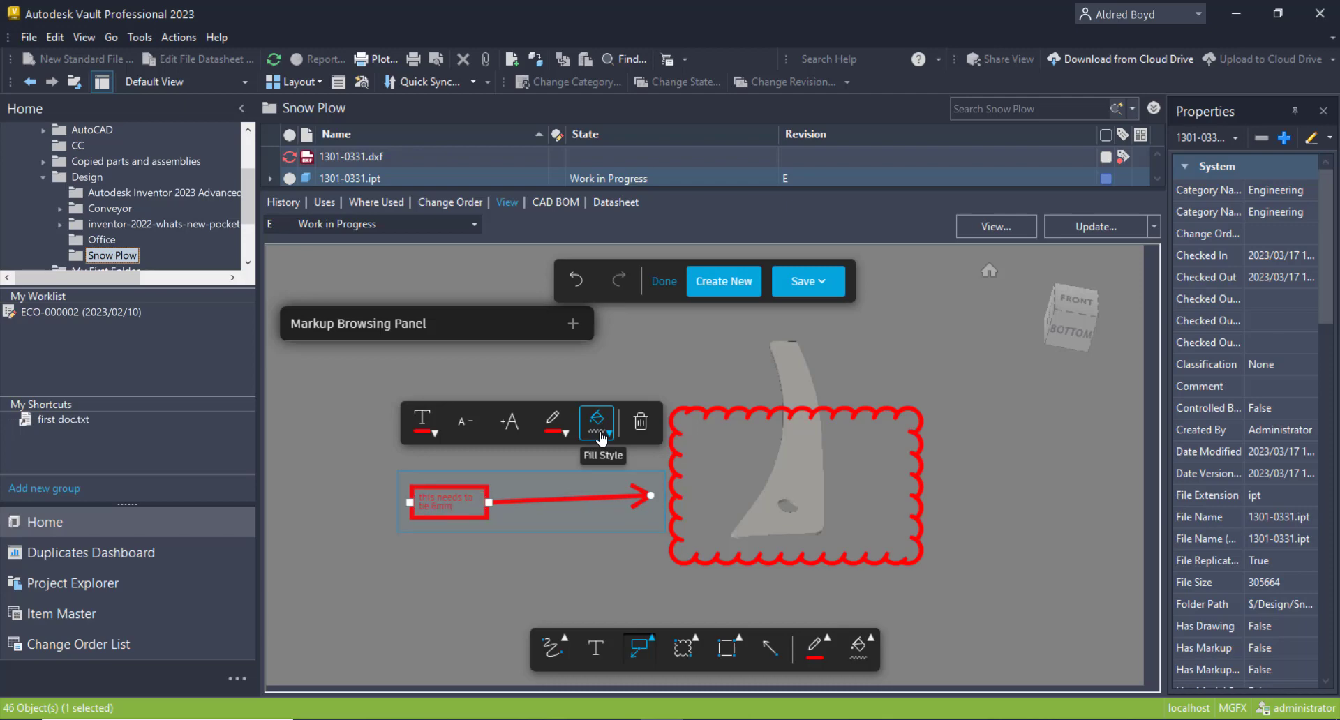
click(536, 549)
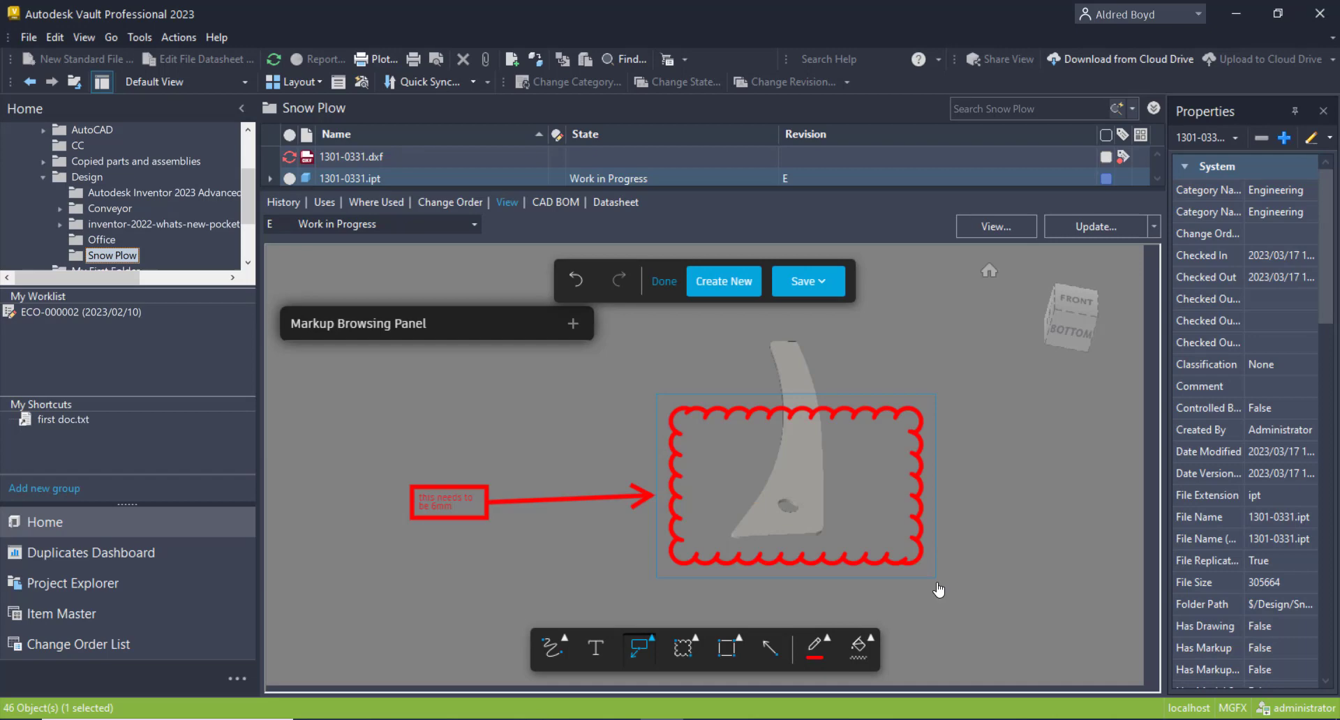
Attach the callout arrow's tip to the cloud edge and open the Save options
click(651, 496)
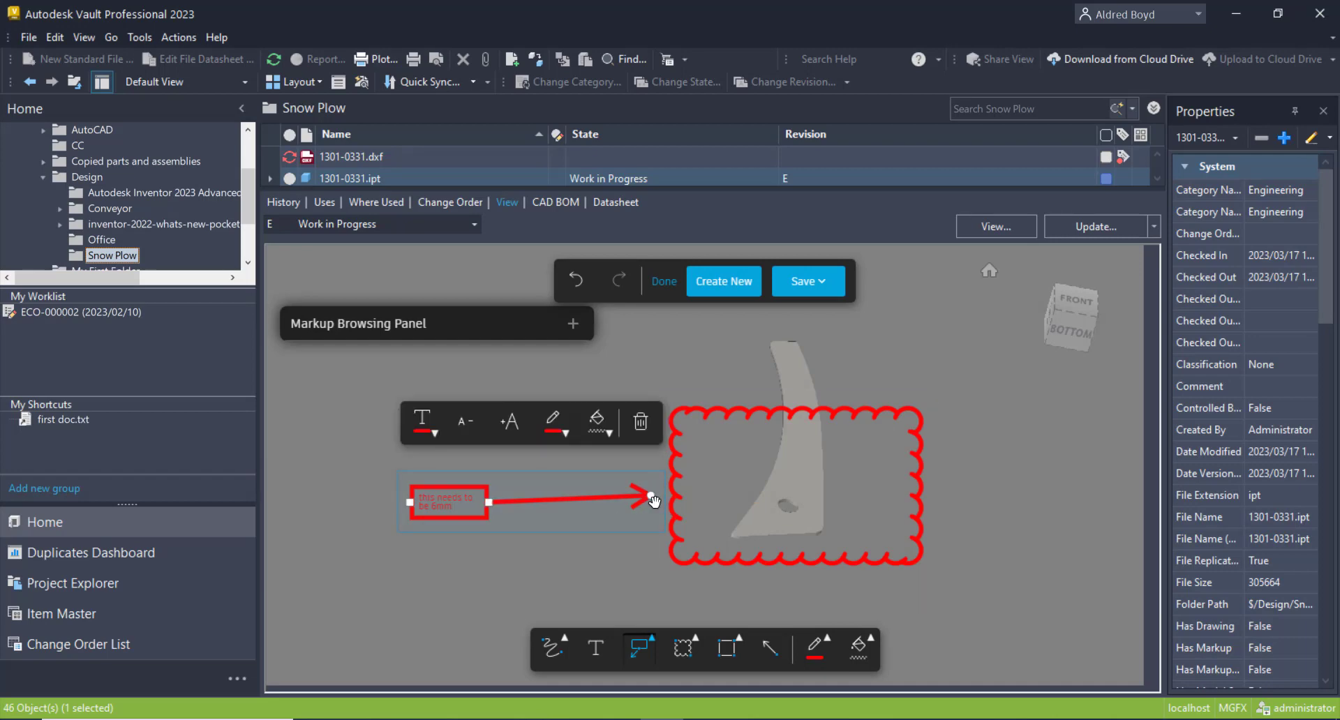
drag(653, 496, 671, 497)
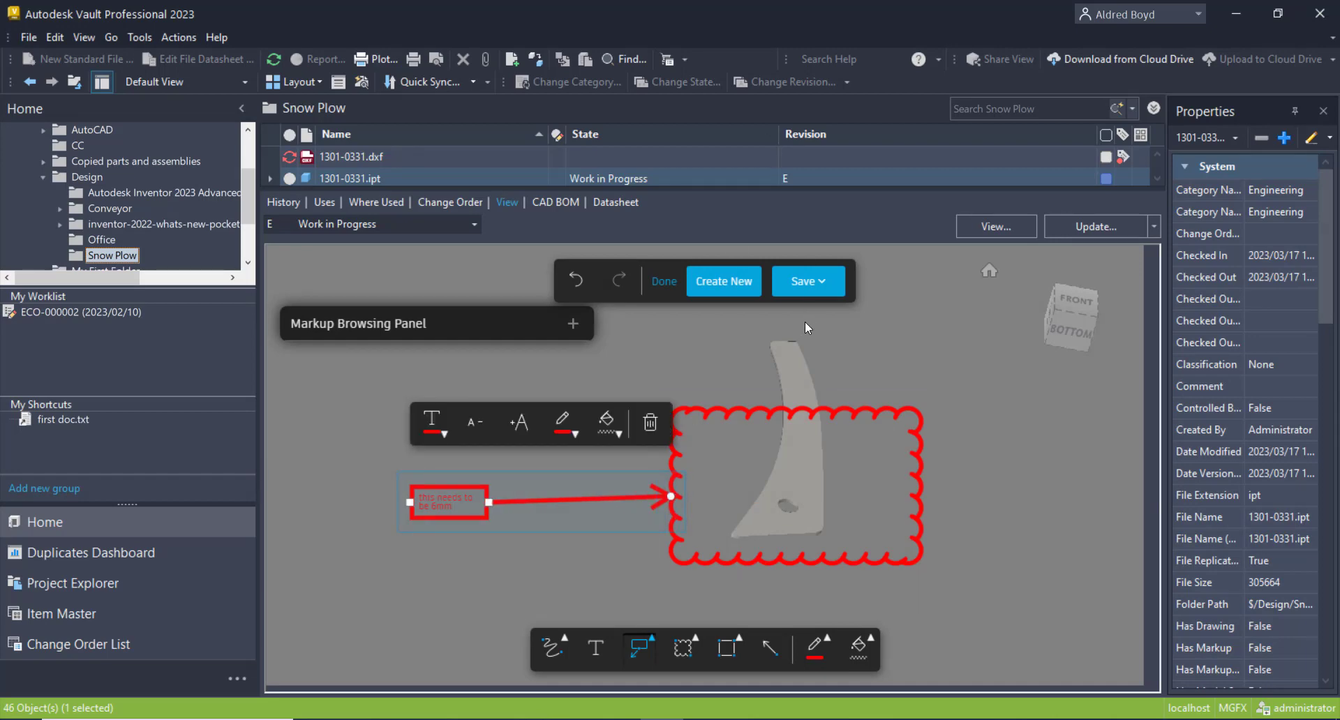
click(820, 281)
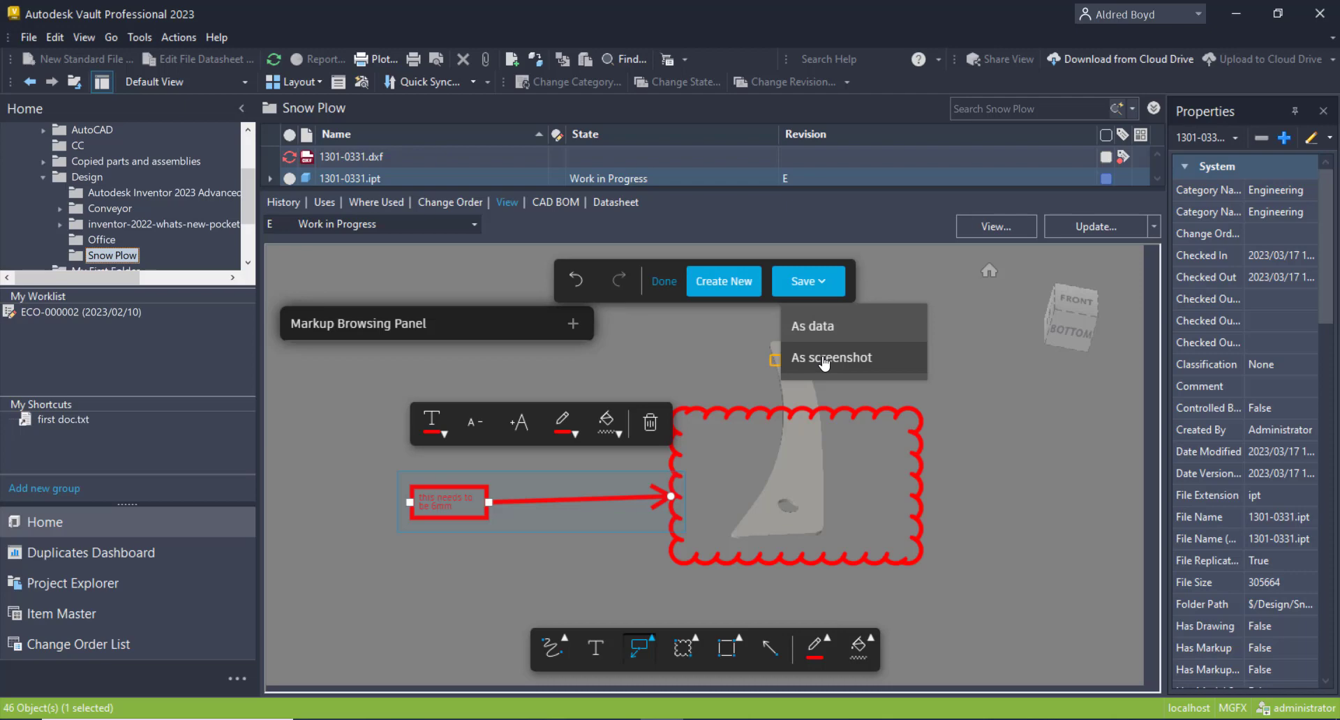
Save the markup as data titled 'Change thickness to 6mm' and exit markup mode
click(825, 329)
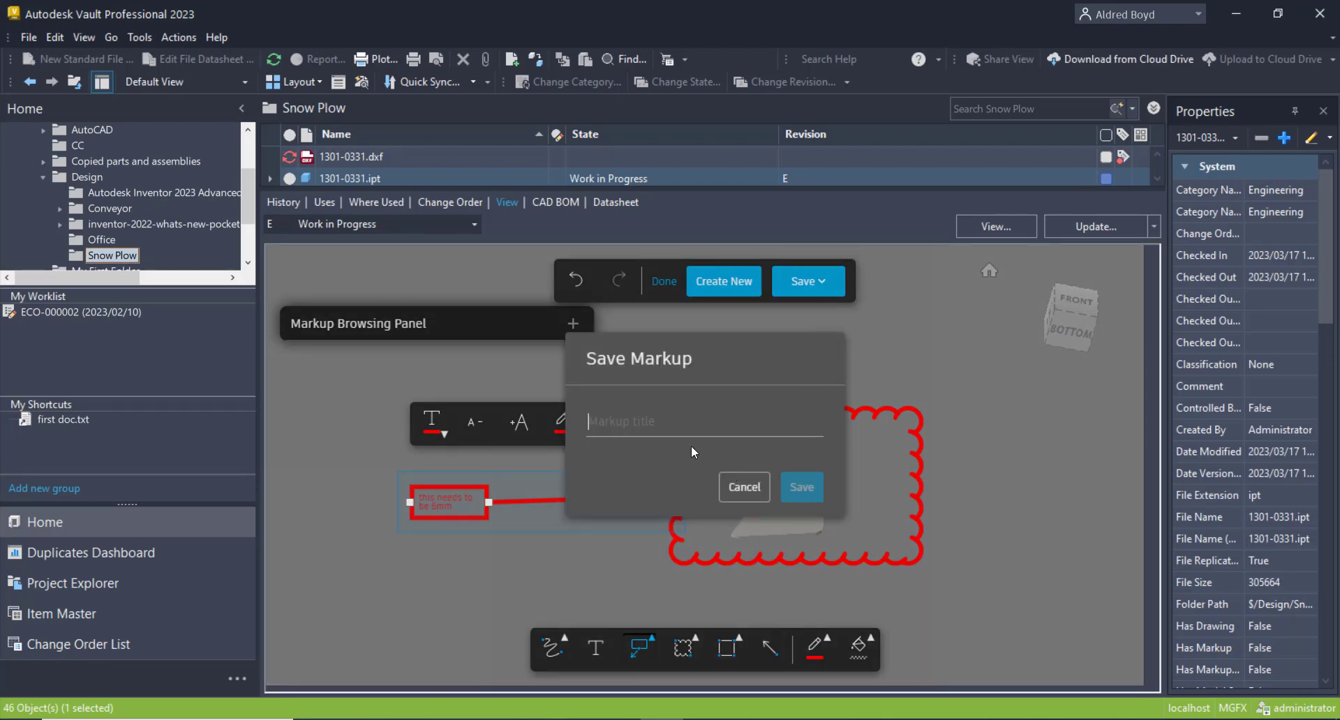
text(Cha)
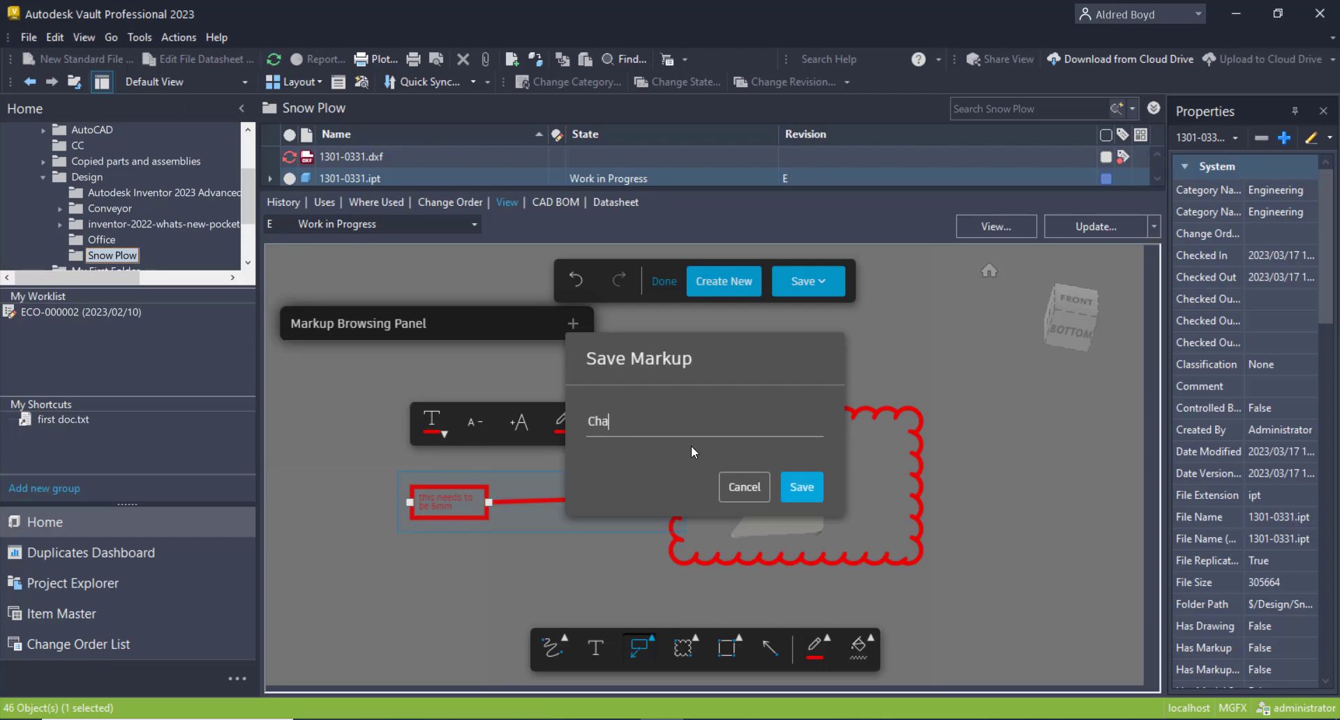
text(nge thickness to 6)
key(Return)
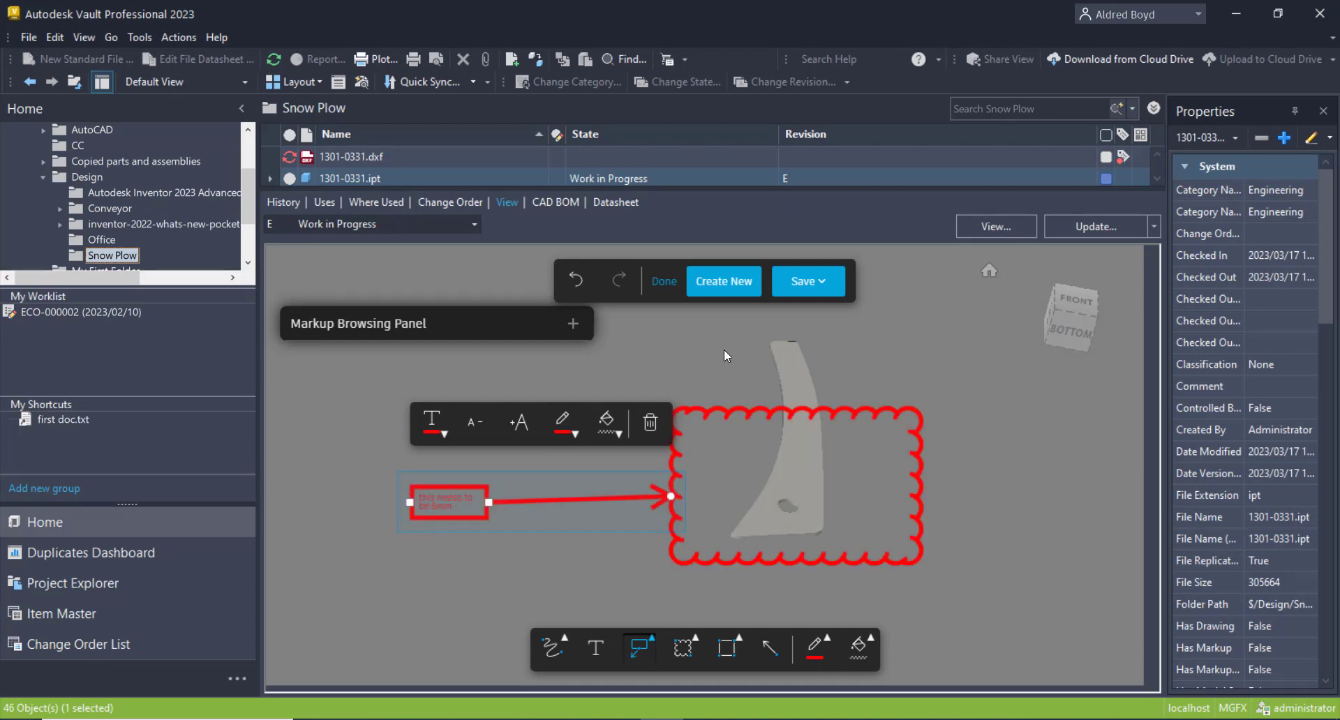
click(664, 282)
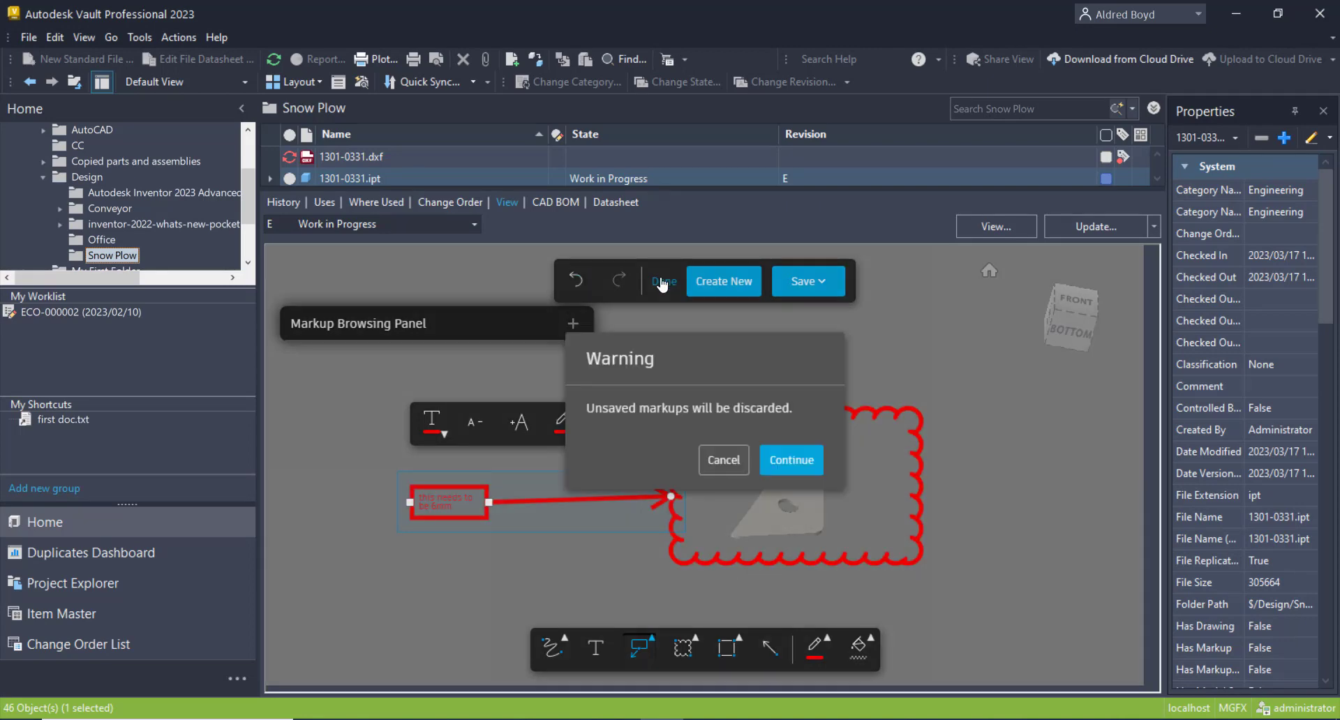
Confirm leaving markup mode, start a new markup, and choose the Cloud Callout tool
click(791, 464)
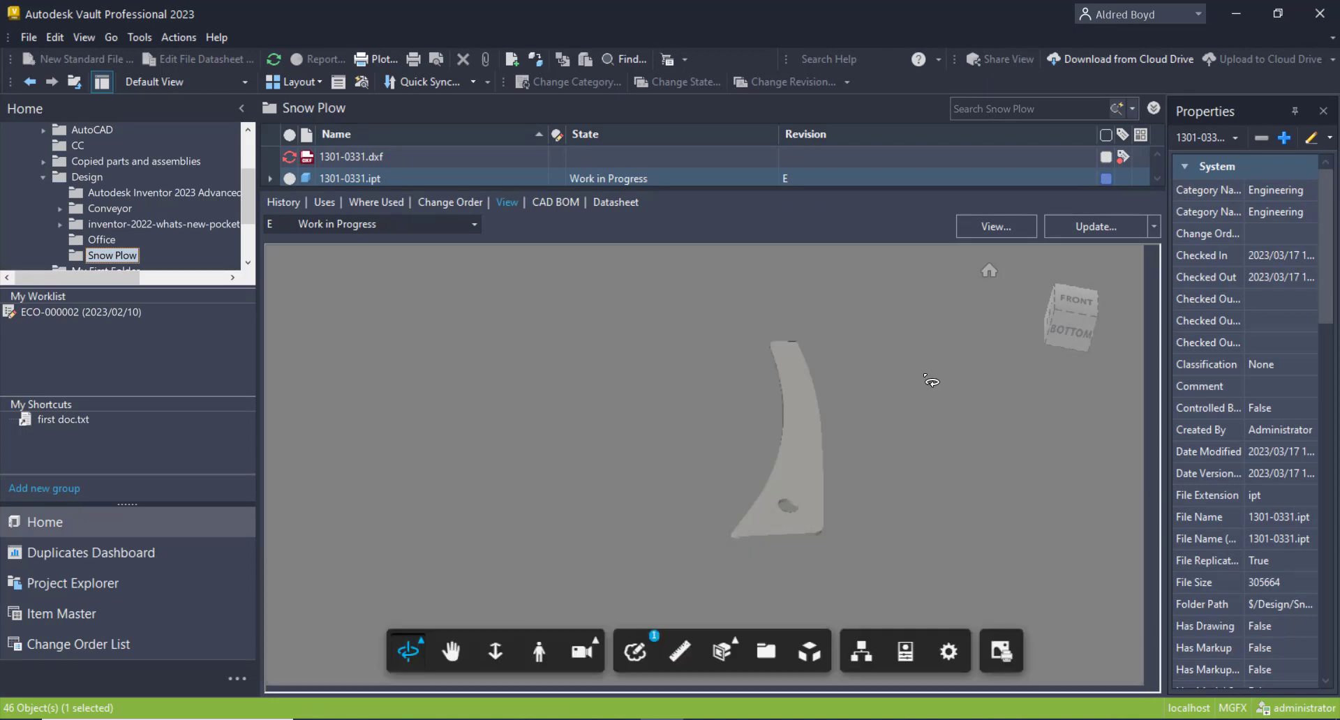
click(636, 651)
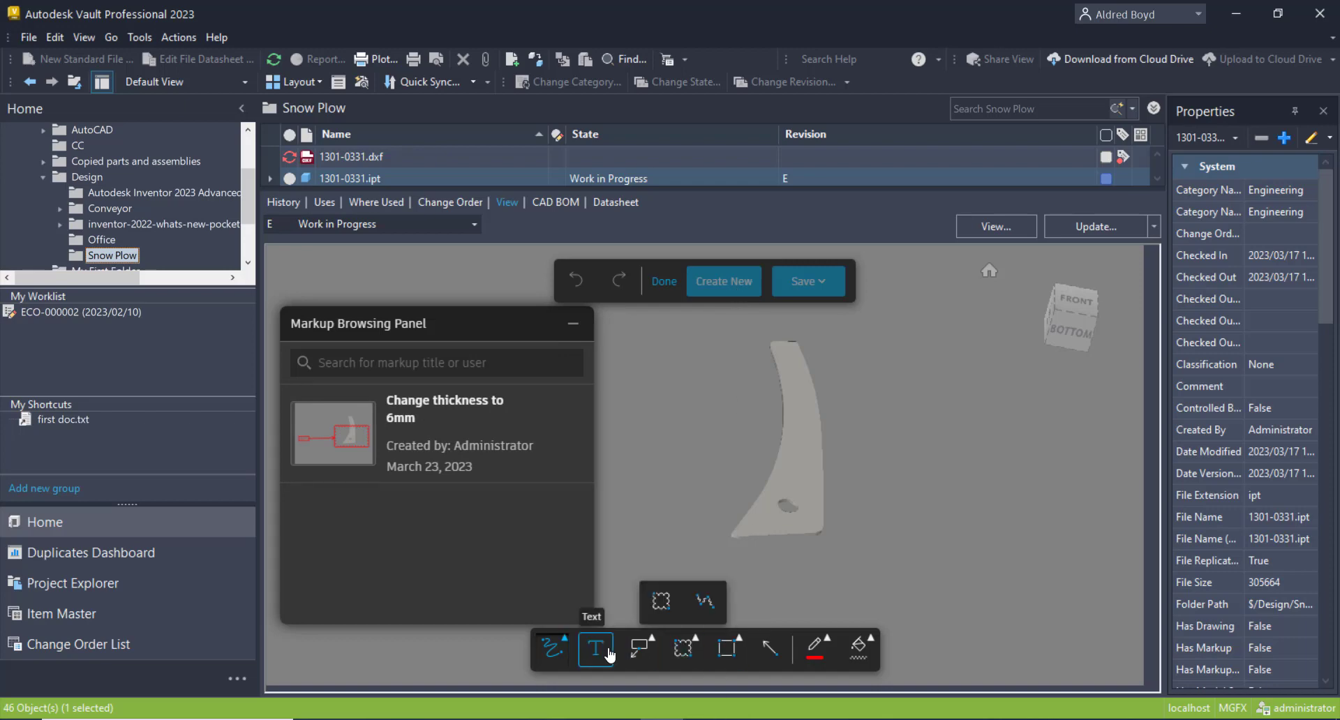
mouse_move(654, 642)
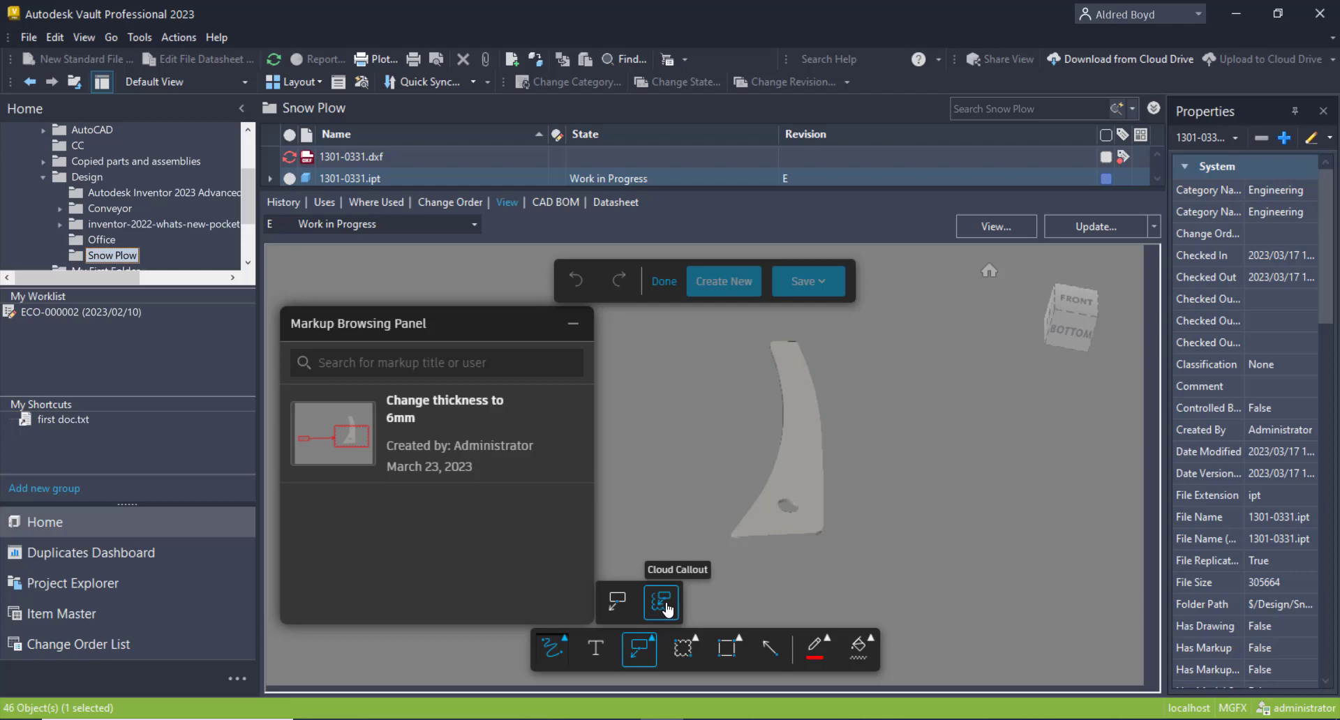
click(665, 606)
Draw a cloud callout around the hole end labelled 'Change hole size to 20mm'
drag(849, 589, 697, 467)
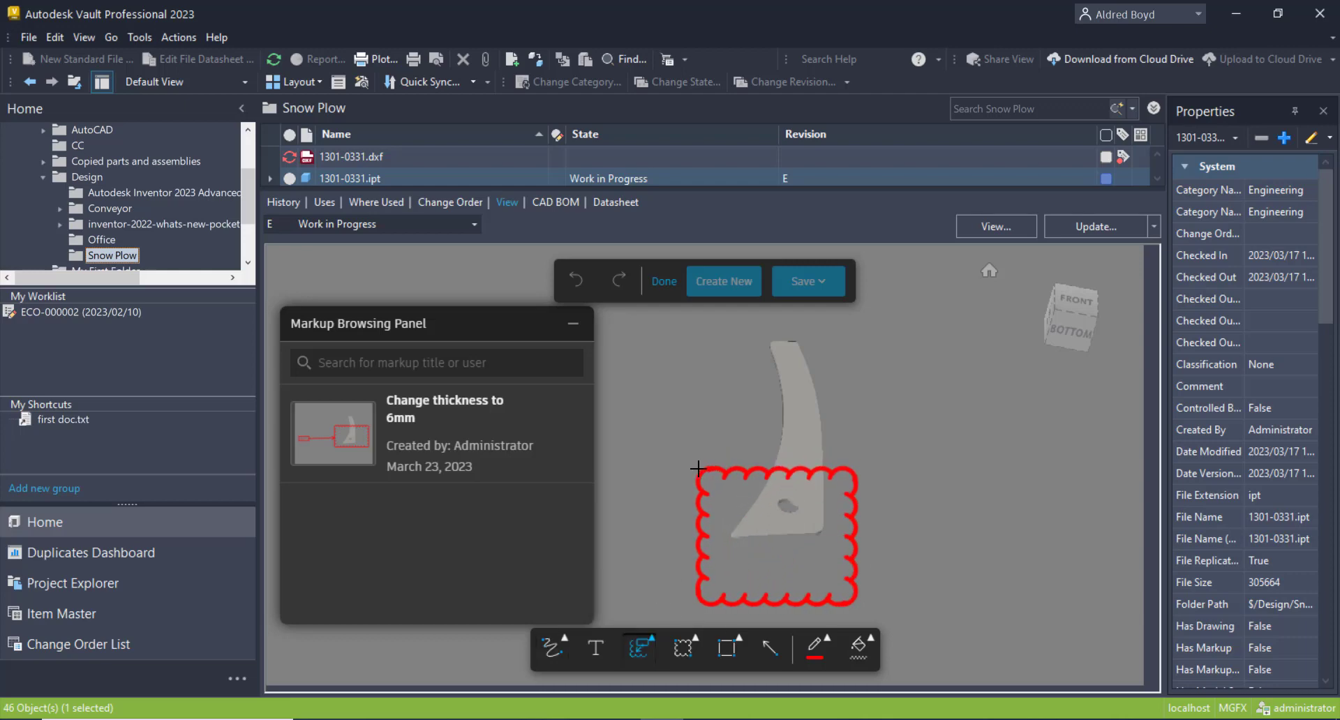
click(977, 461)
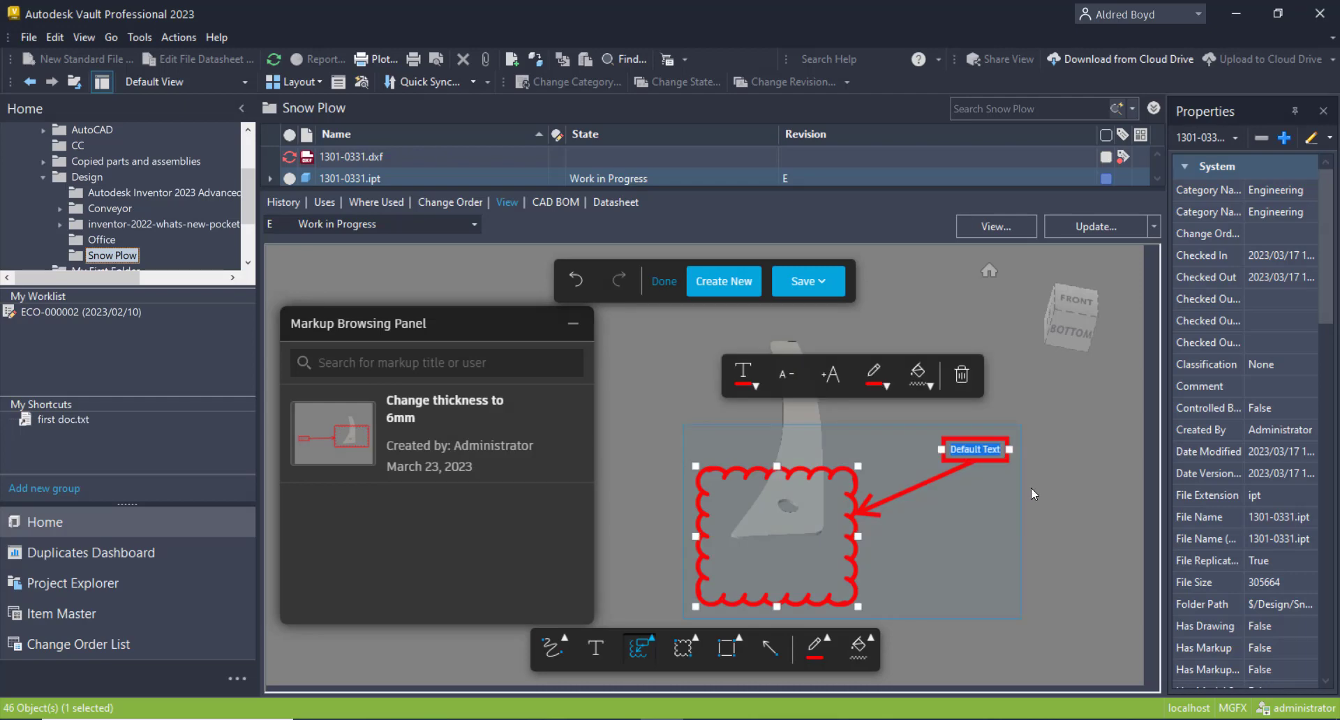
text(Change hole size)
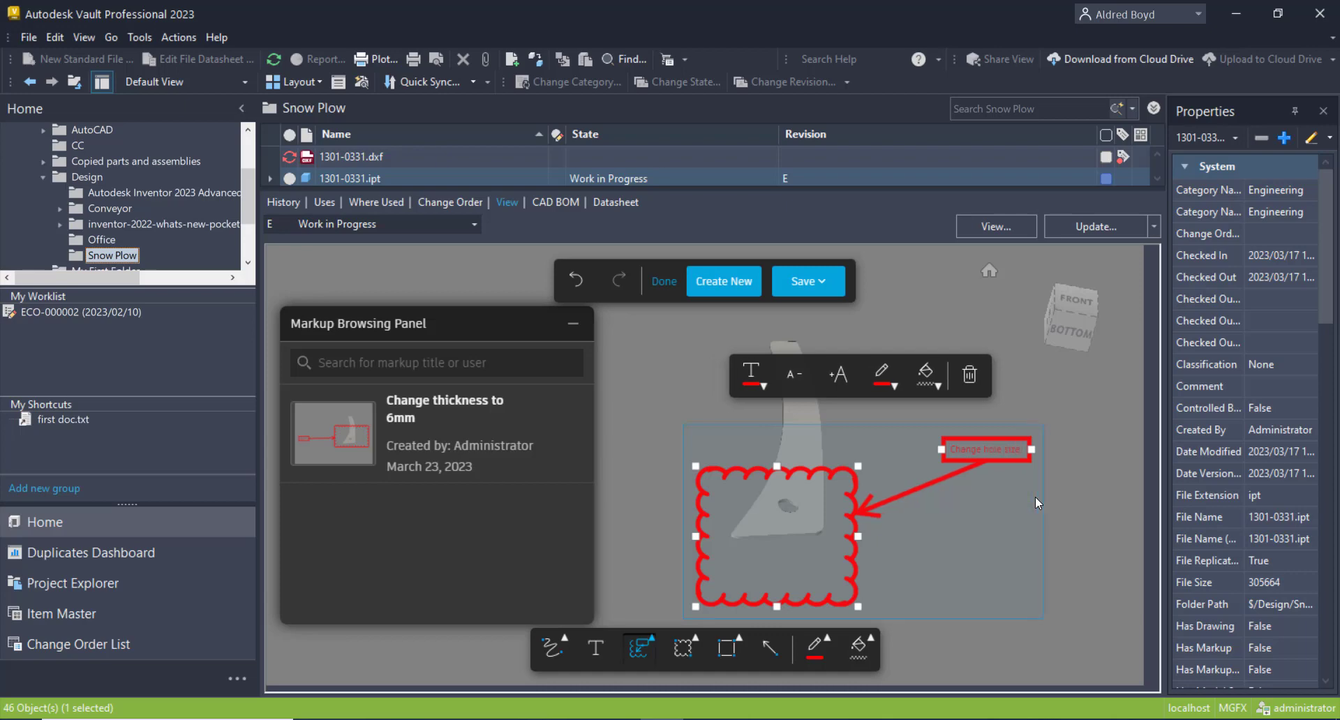
text( to 20mm)
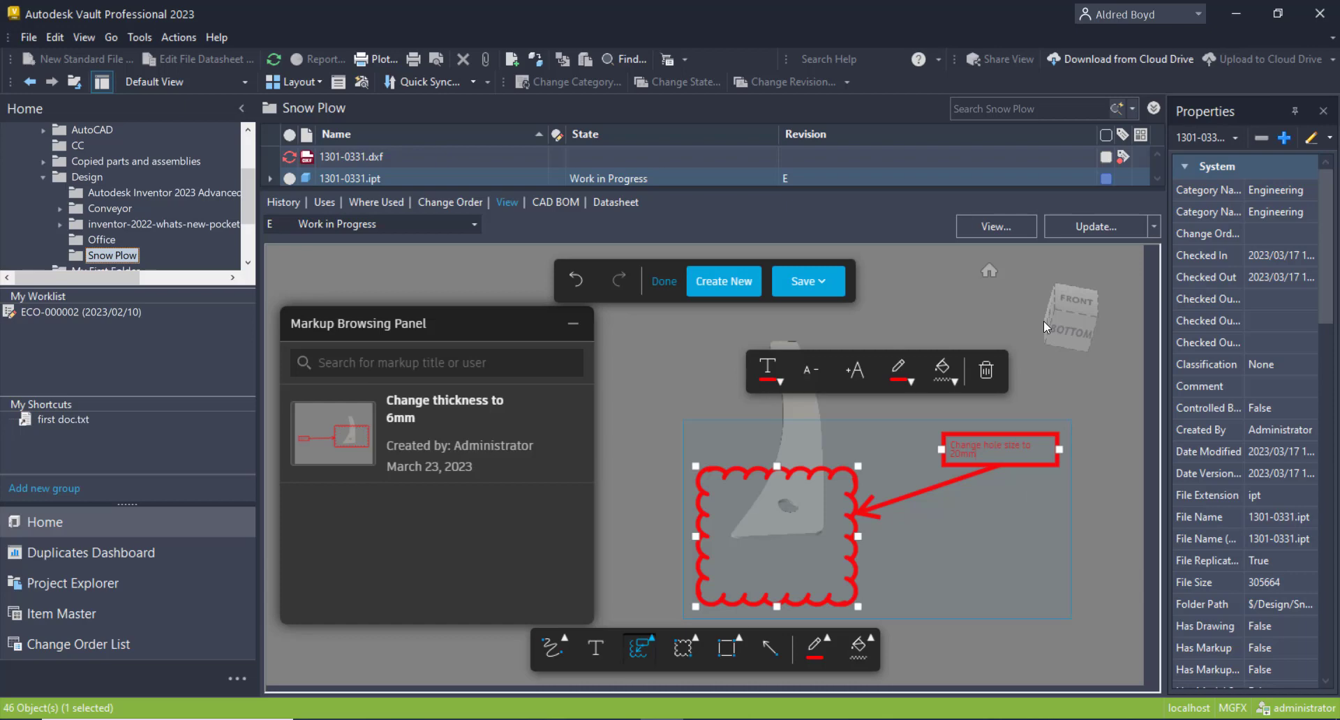
click(987, 503)
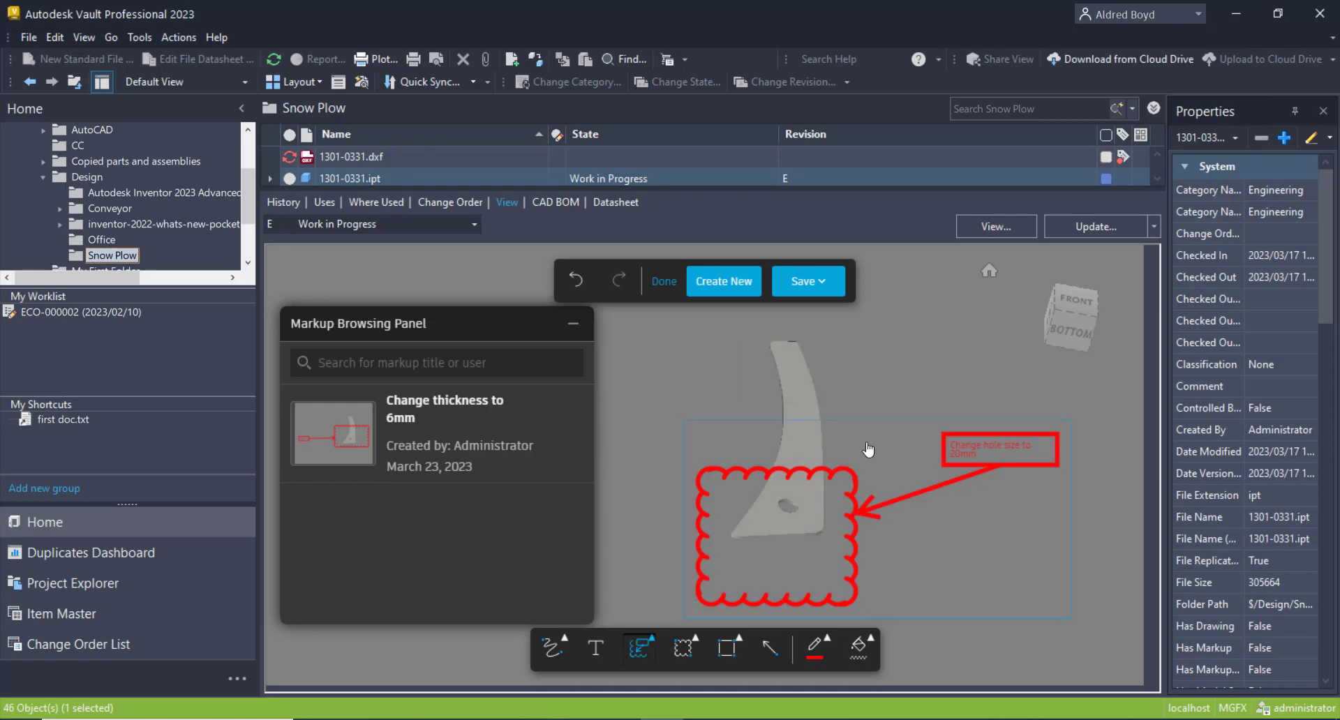
Save the new markup as data titled 'Change hole size to 20mm', correcting a typo
click(831, 292)
click(833, 326)
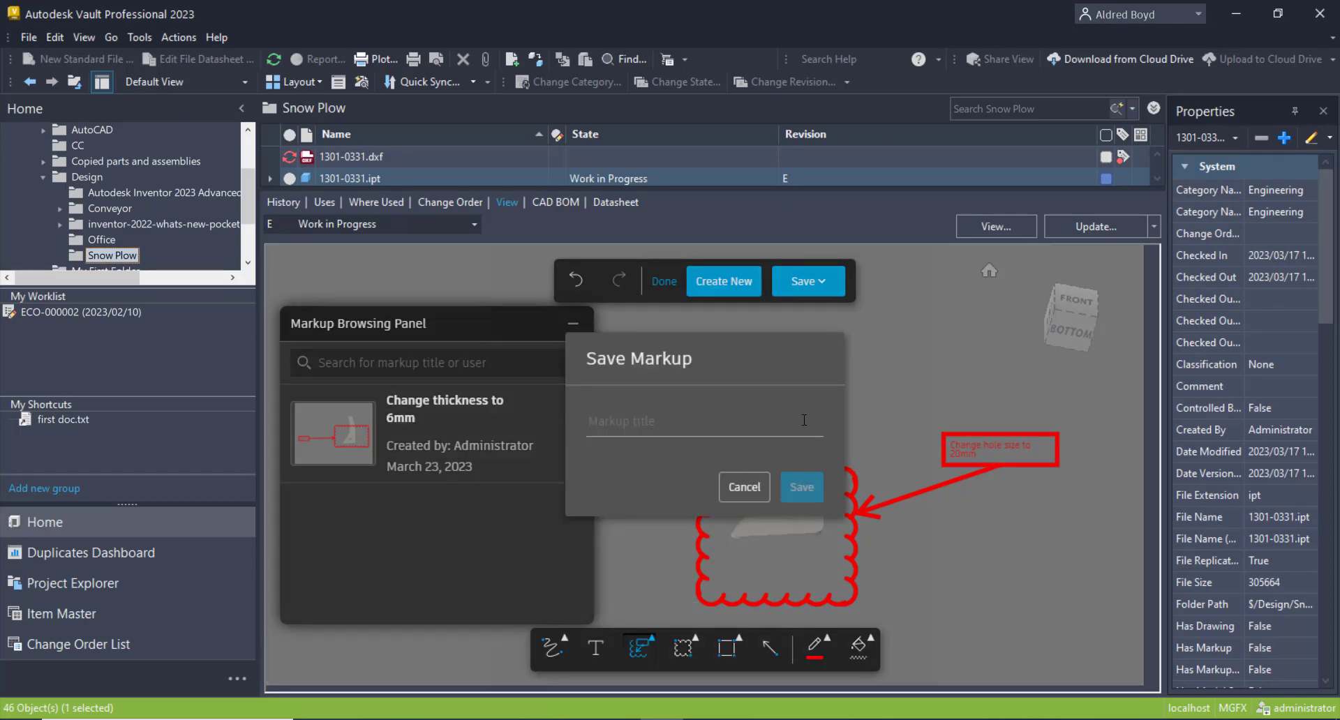
text(Change h)
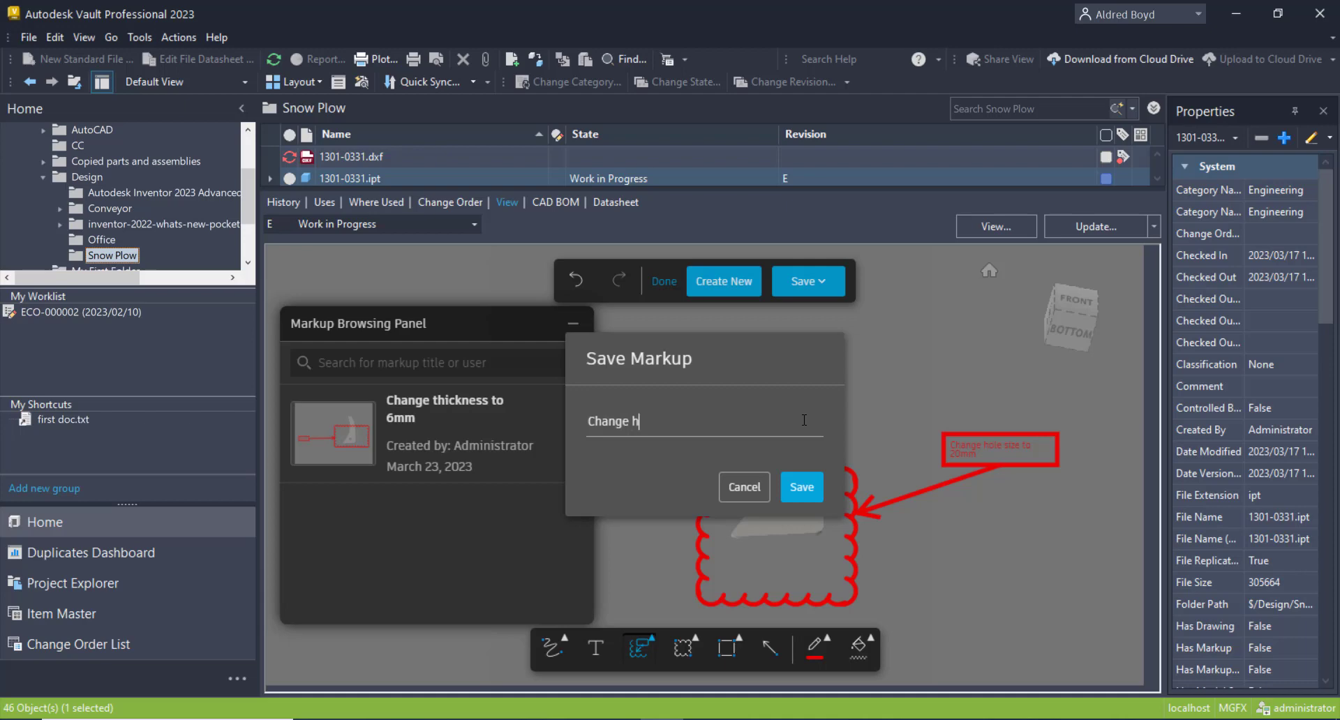
text(oellsiz)
key(BackSpace)
key(BackSpace)
key(BackSpace)
key(BackSpace)
key(BackSpace)
text(le size to 20mm)
click(802, 487)
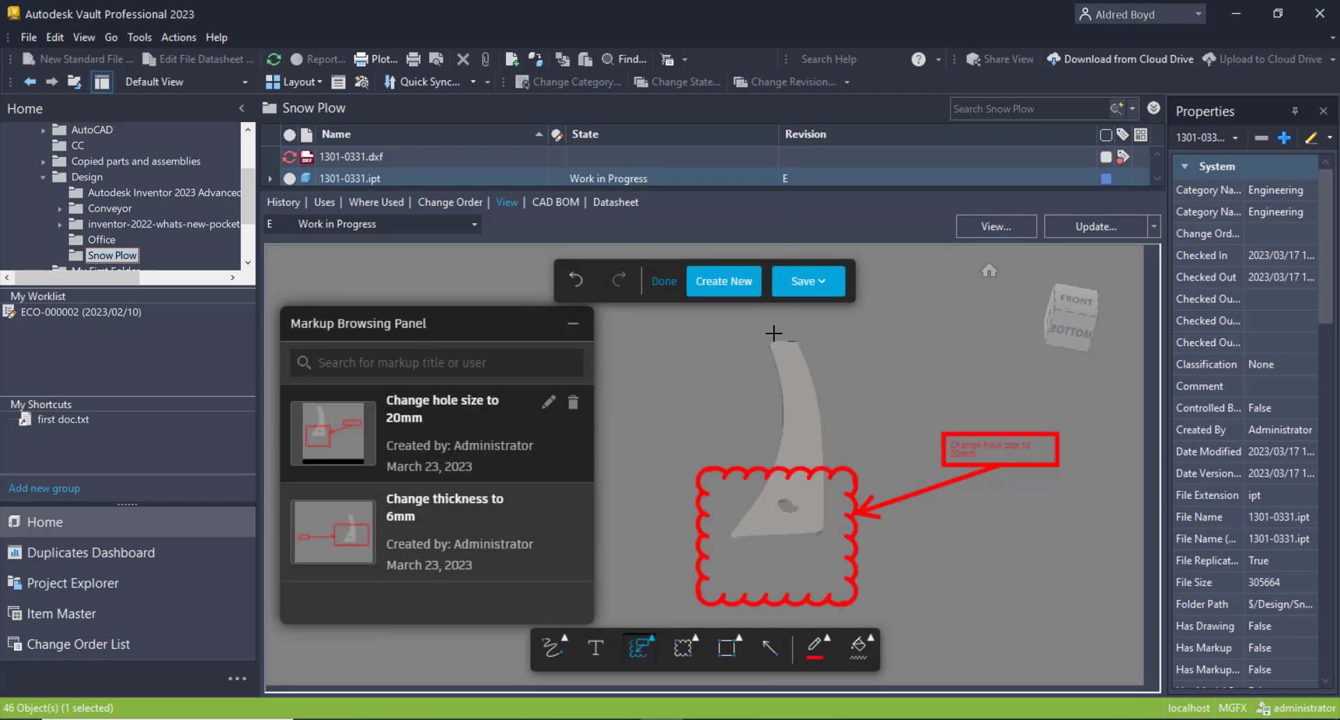
Exit and reopen markup mode, display the 'Change thickness to 6mm' markup, and collapse the list
click(664, 281)
click(786, 462)
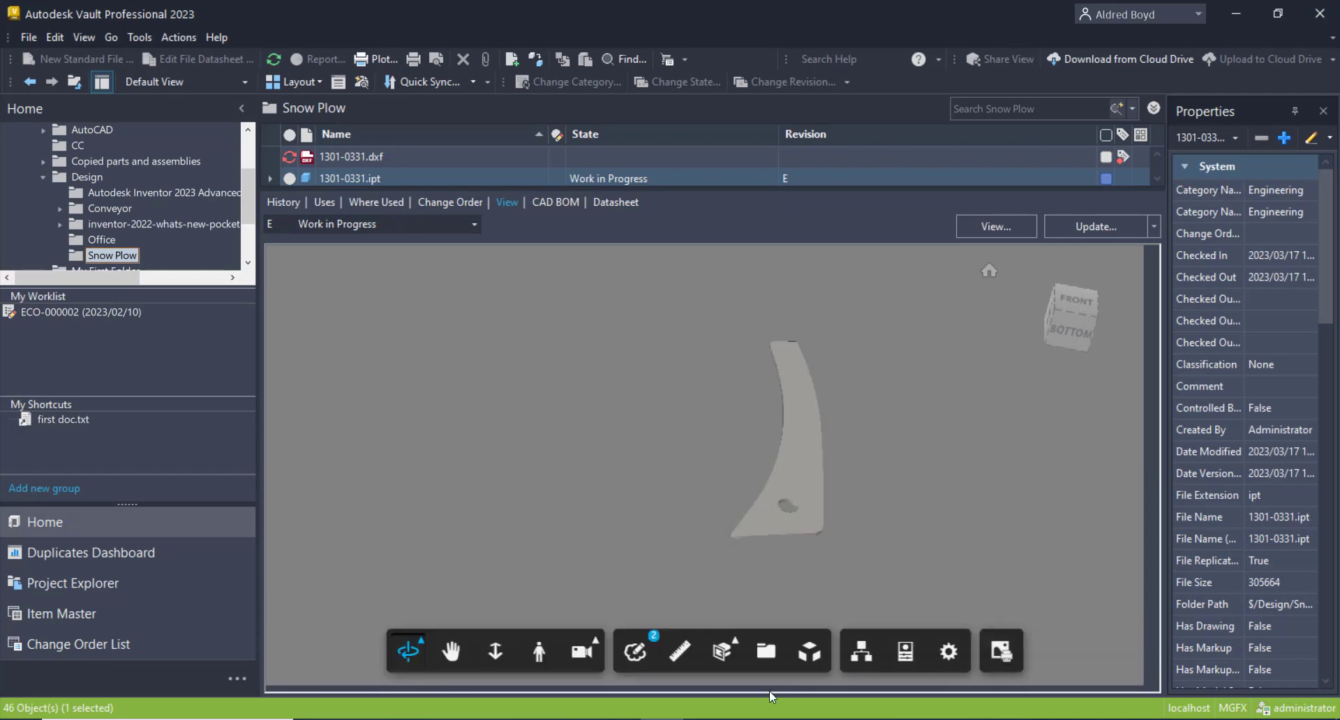
click(642, 661)
click(464, 447)
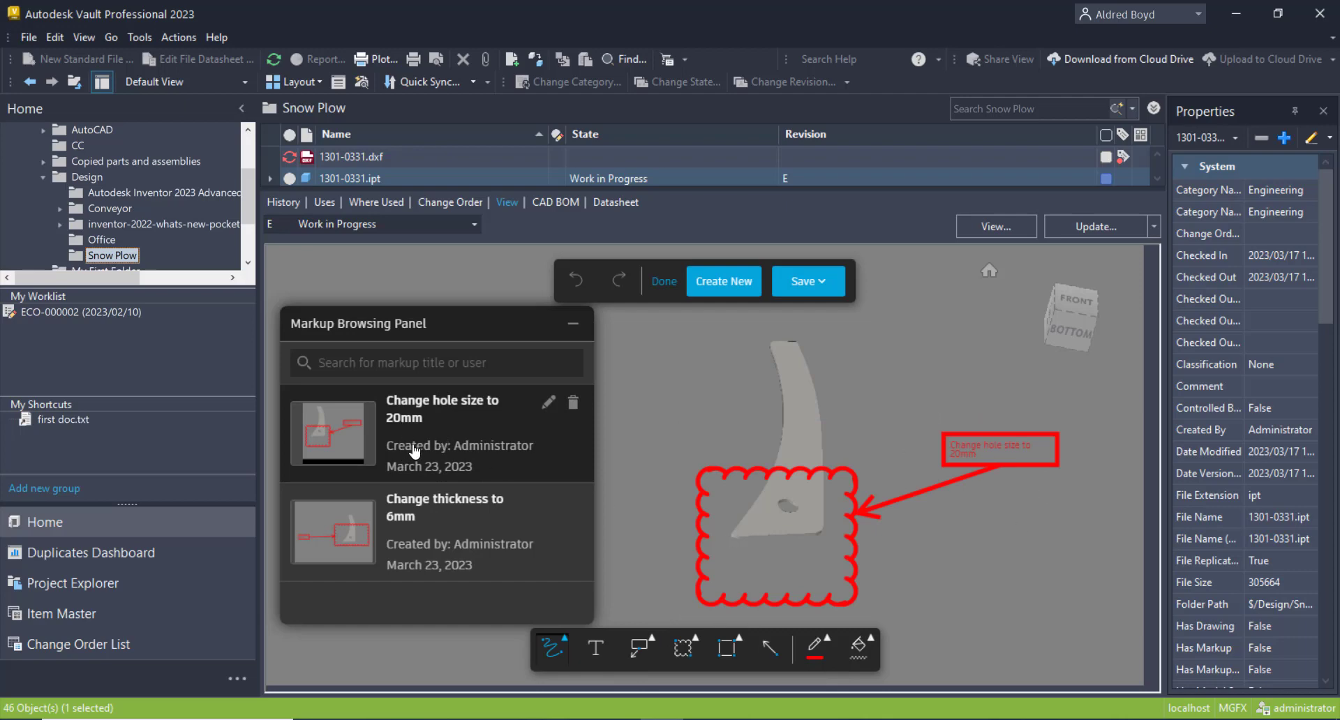
click(447, 541)
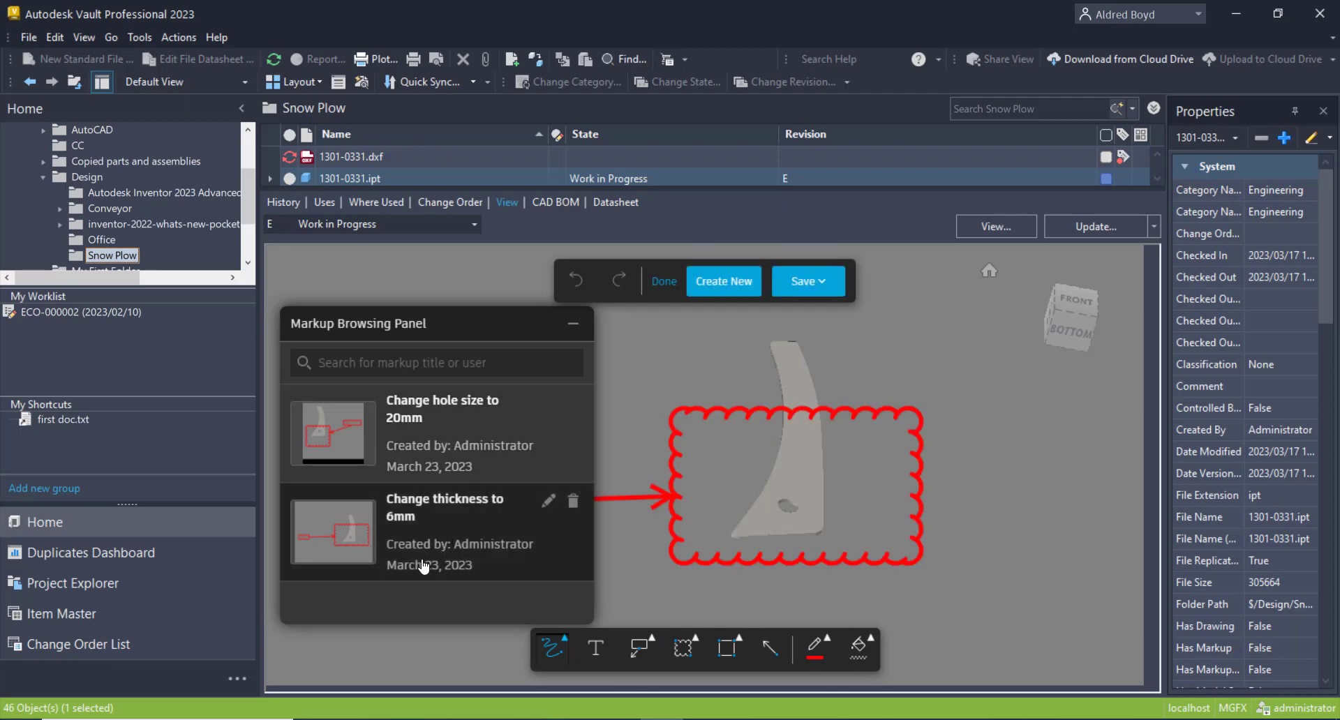
click(573, 324)
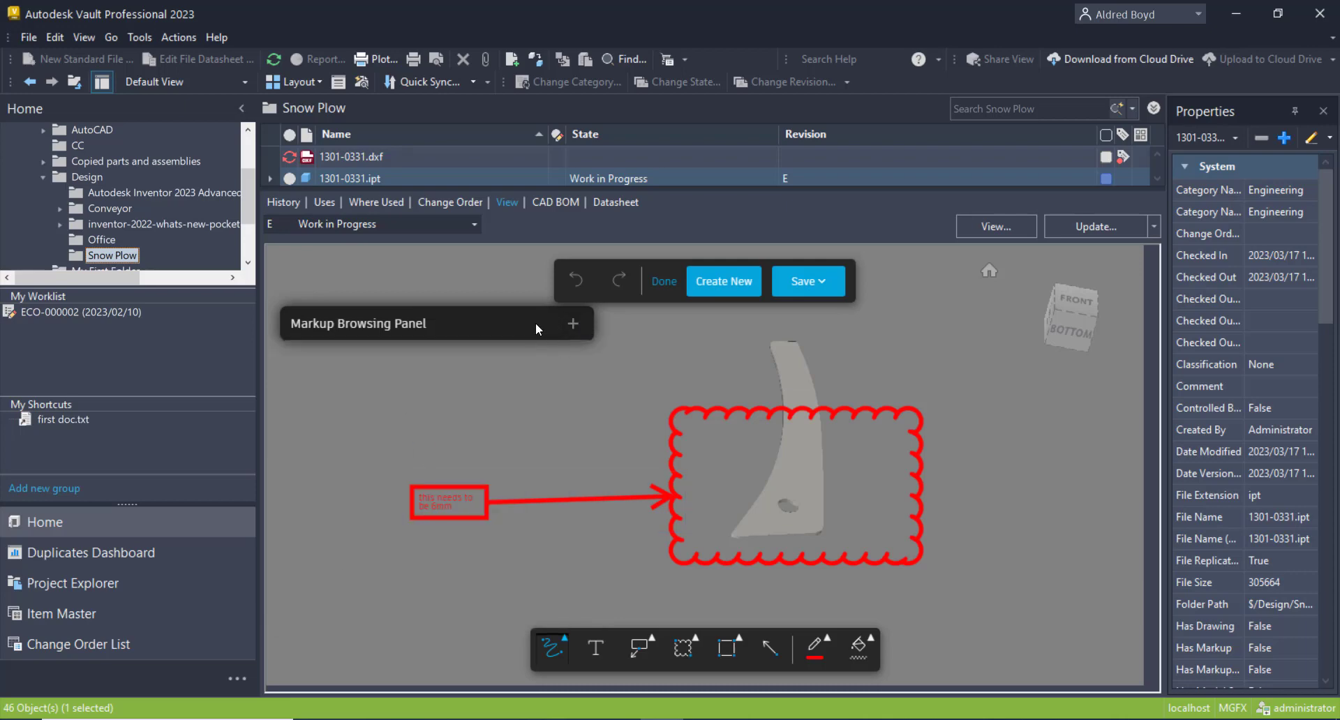
Expand the saved markups list and cancel renaming the 'Change thickness to 6mm' markup
click(573, 324)
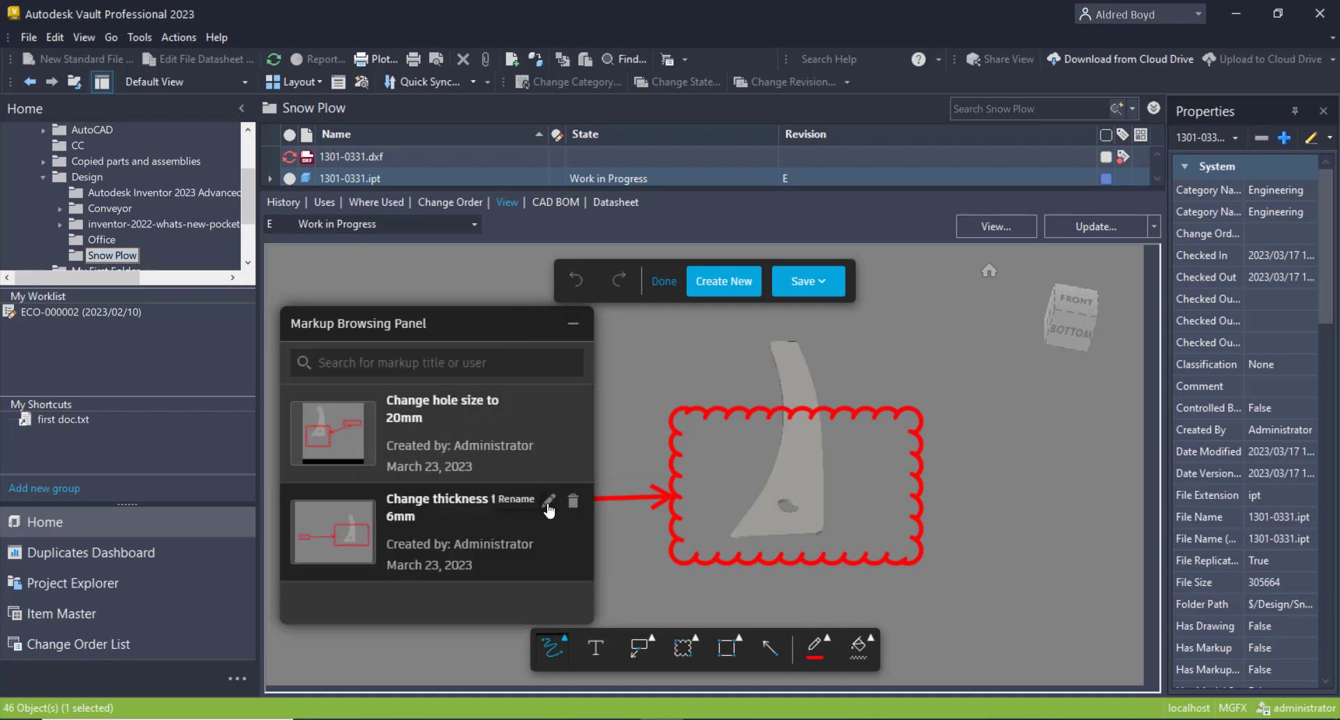
click(549, 501)
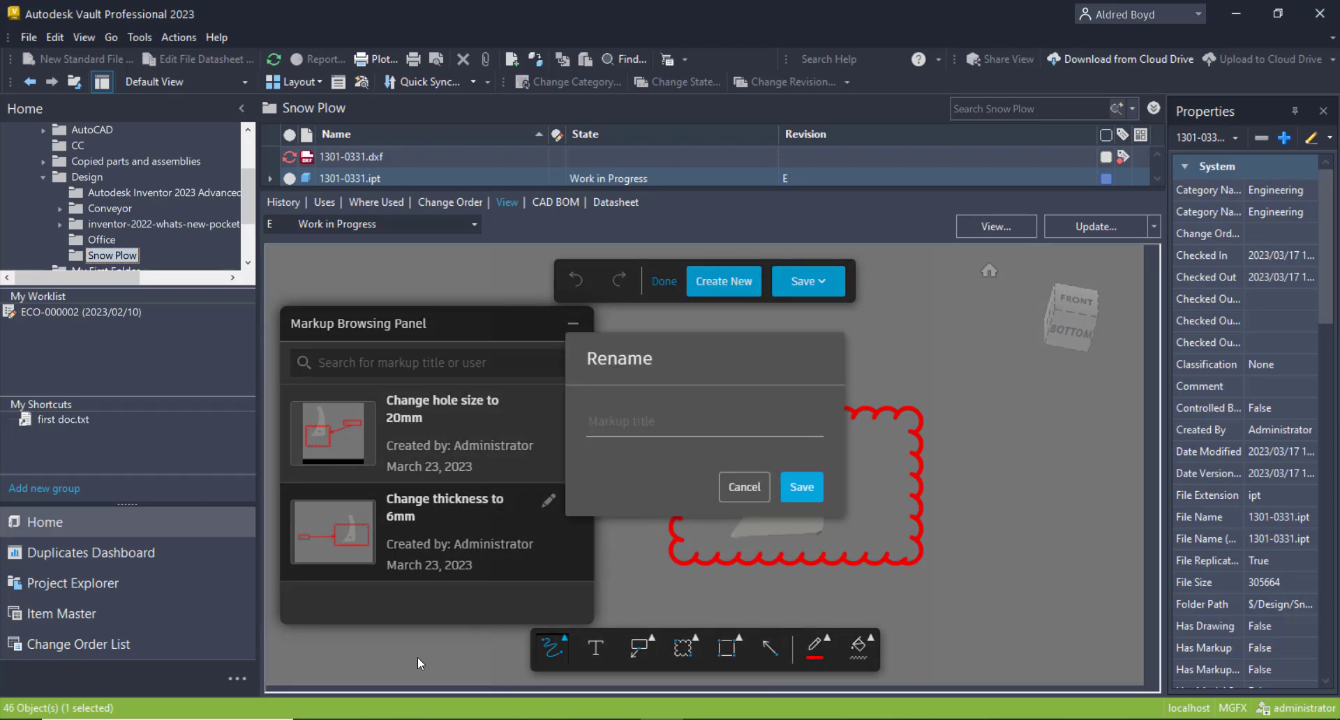
click(738, 487)
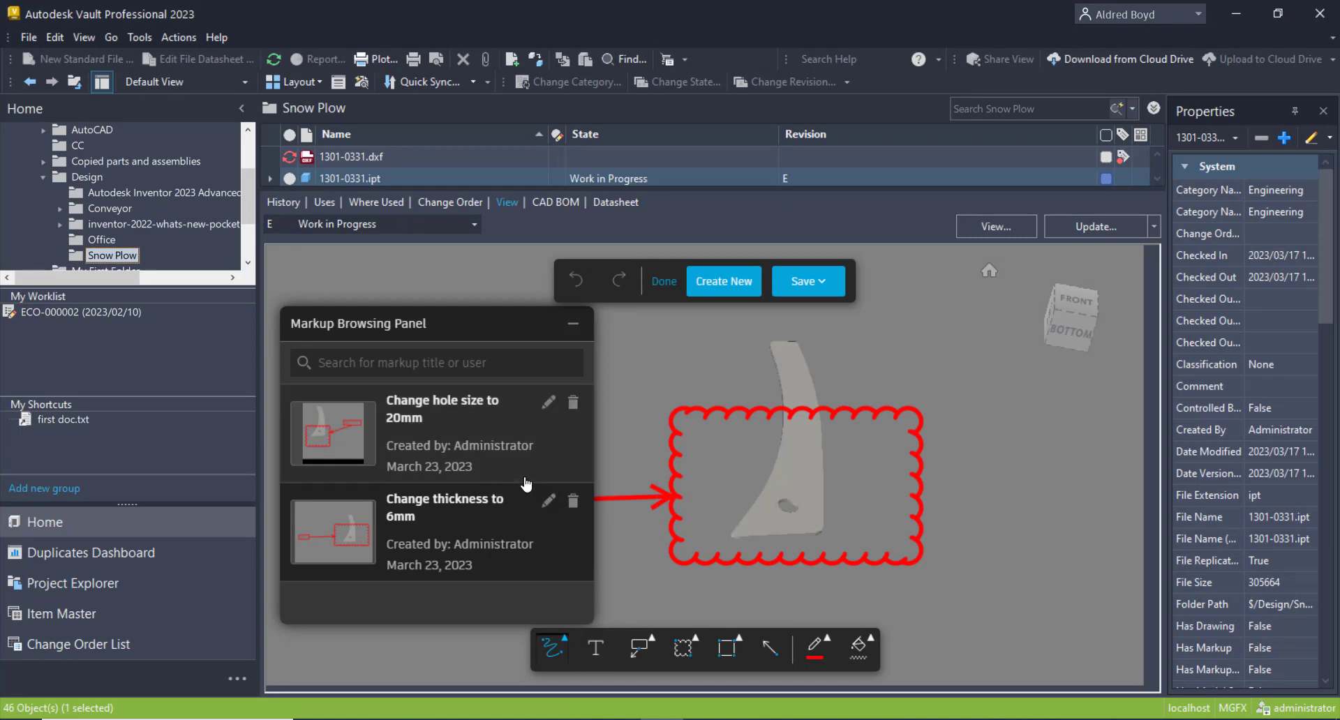
Collapse the markup list, exit markup mode, and switch to the Vault Thin Client
click(573, 323)
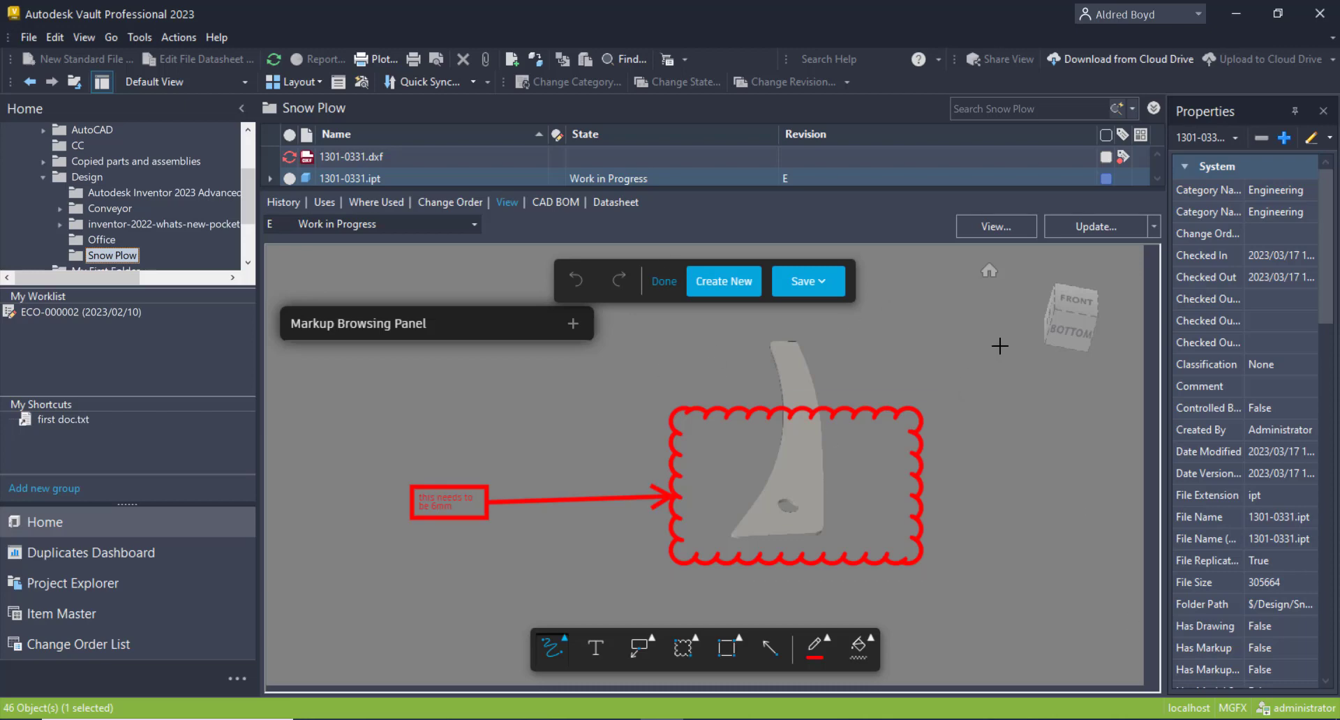
click(664, 282)
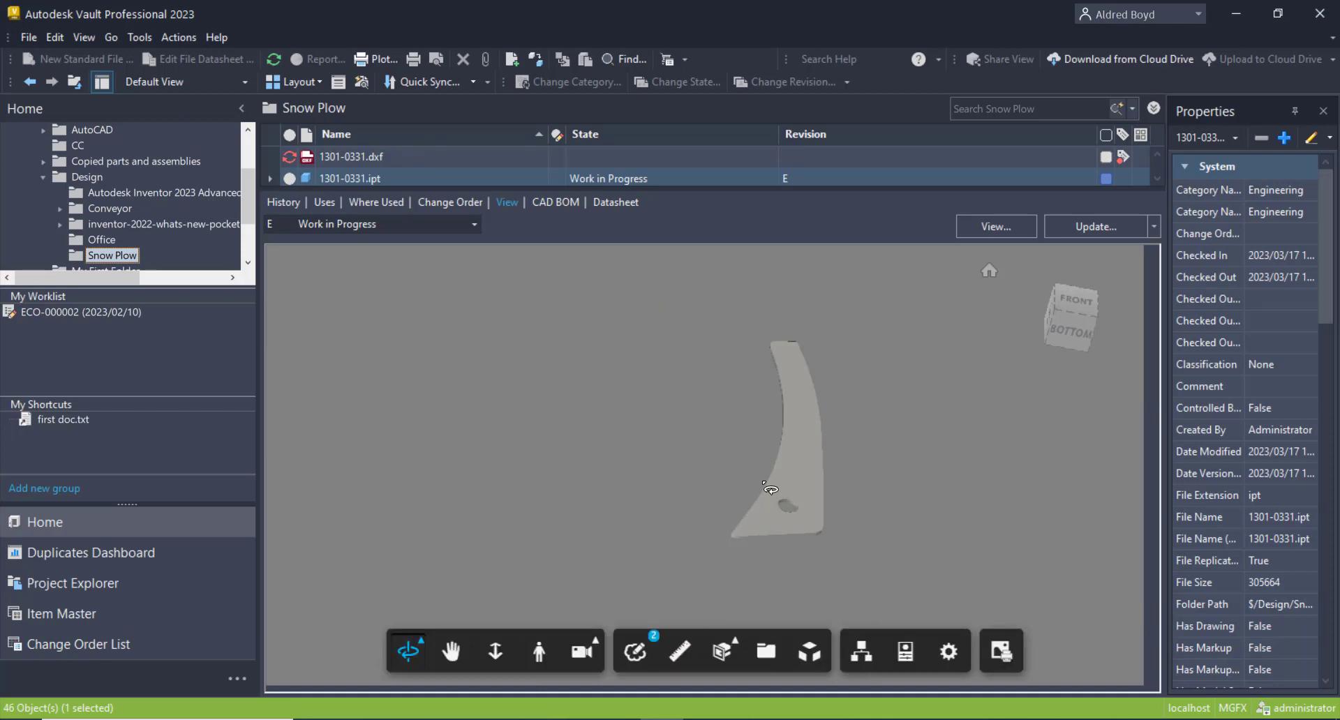
key(alt+Tab)
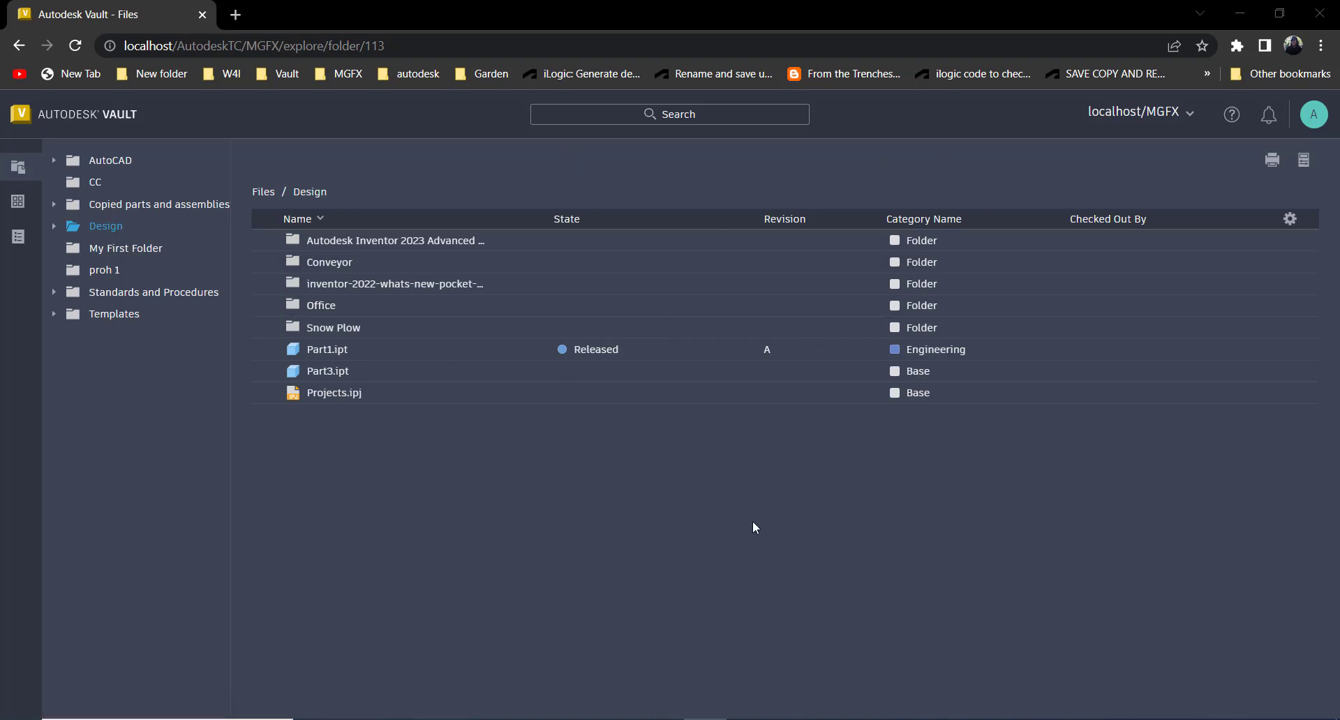
Search for 1301, open 1301-0301.ipt's details, then return to the Design folder
click(705, 116)
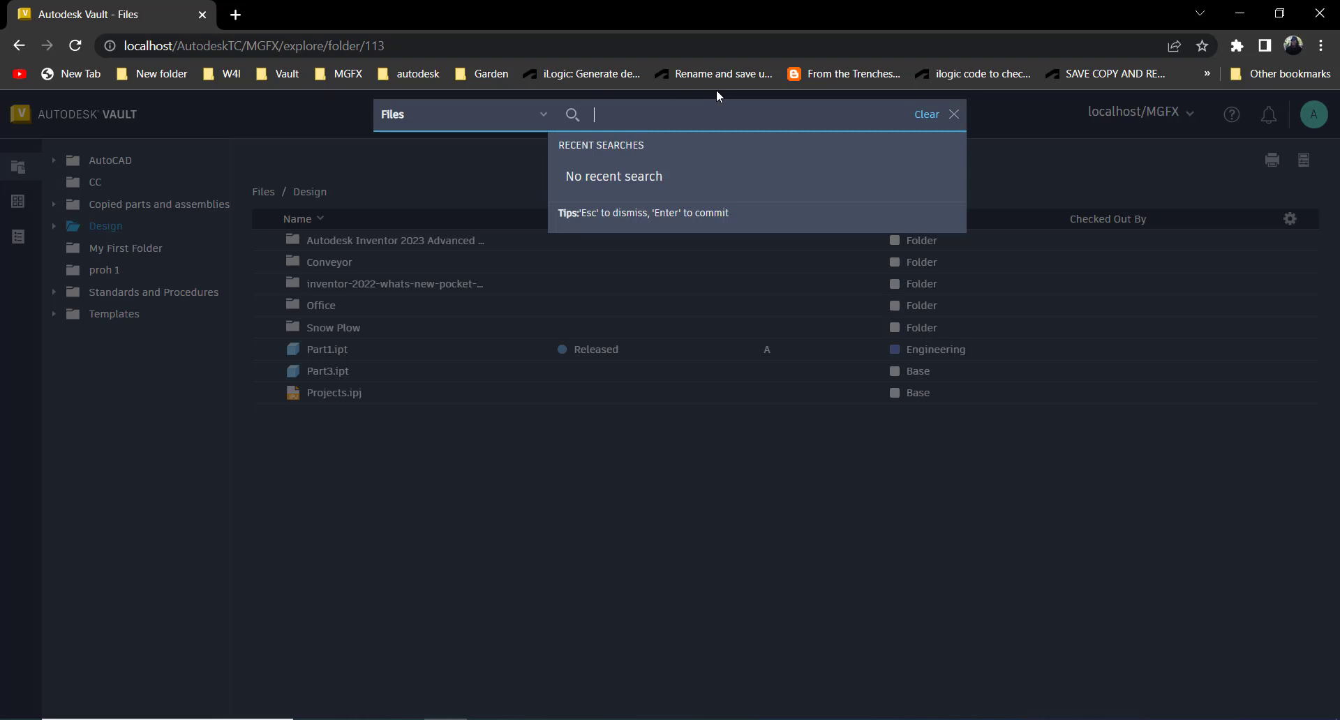
text(1301)
key(Return)
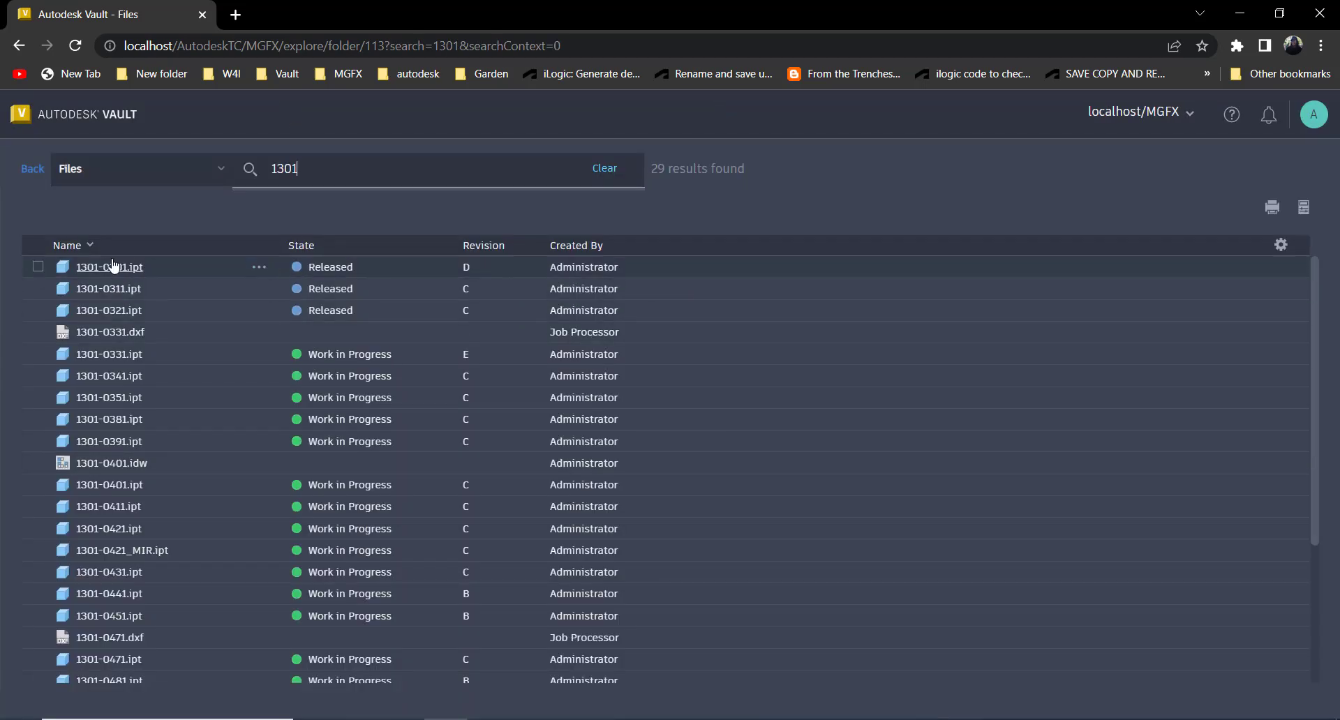
click(111, 267)
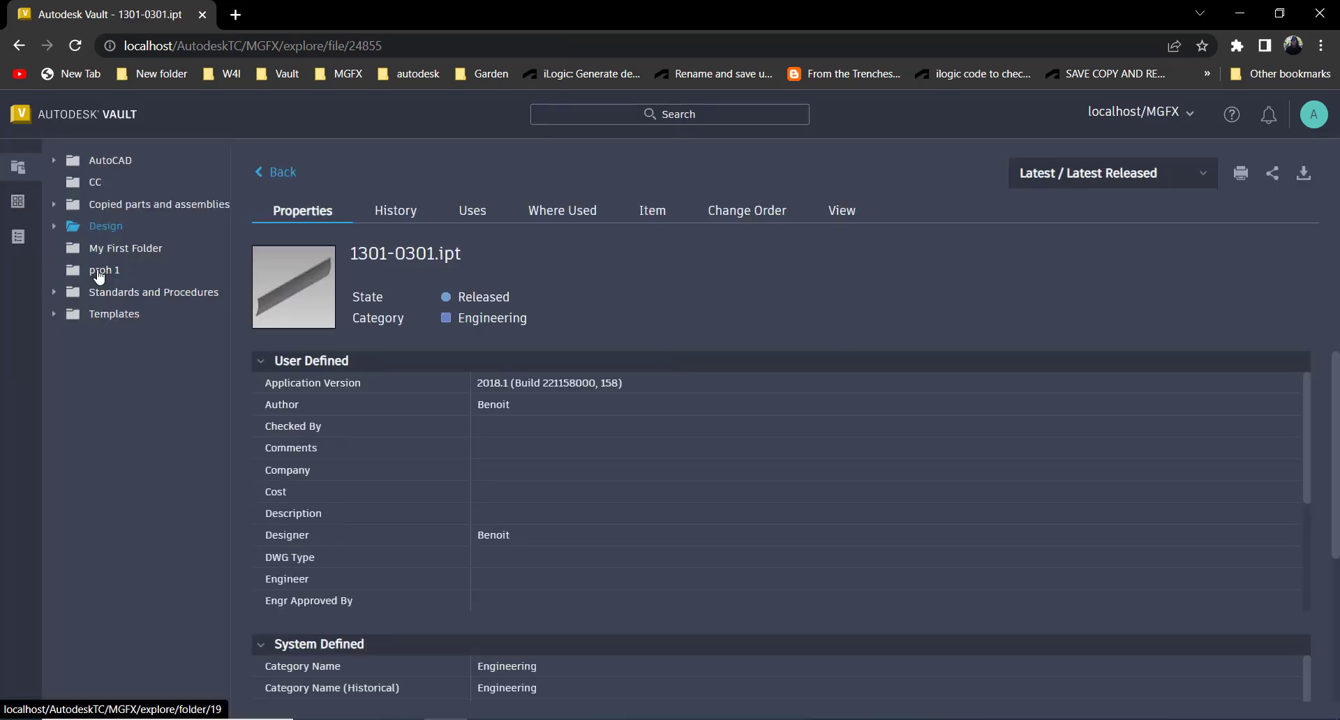
click(657, 715)
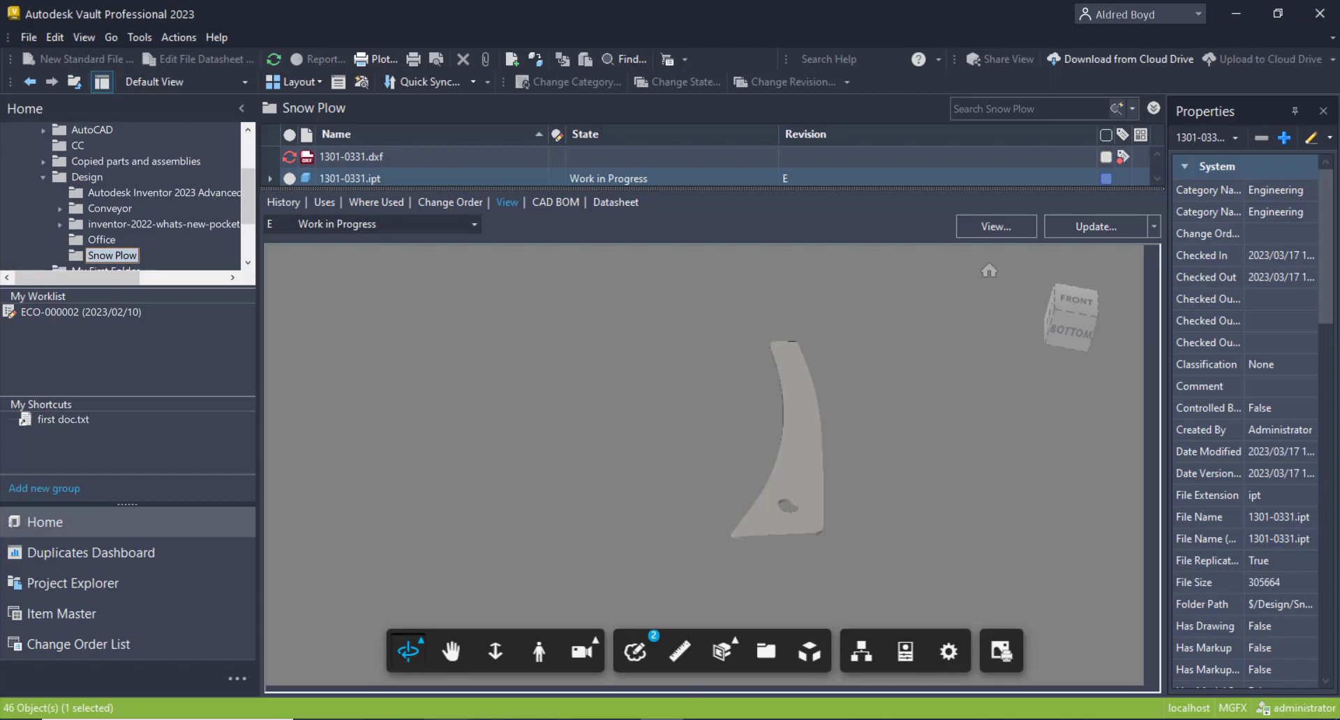
click(446, 718)
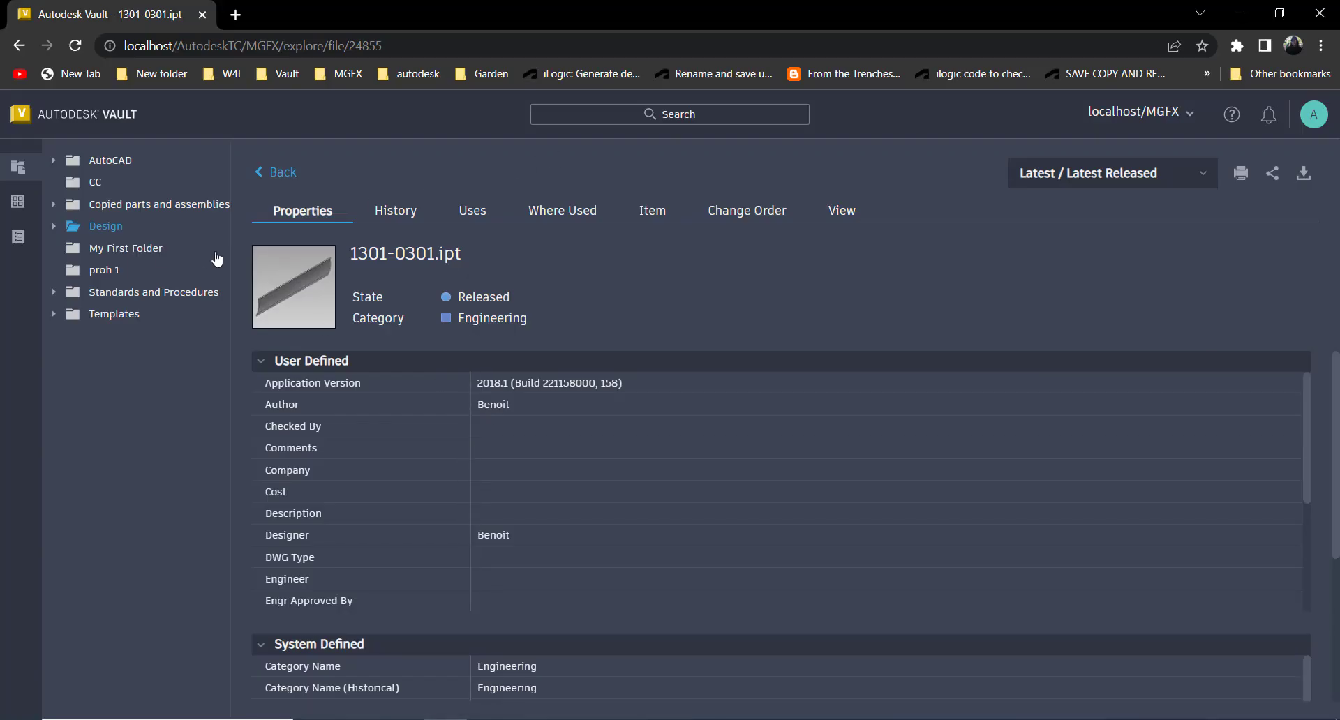
click(104, 225)
Search for 1301-0331 and open the 1301-0331.ipt properties page
click(705, 115)
text(1301)
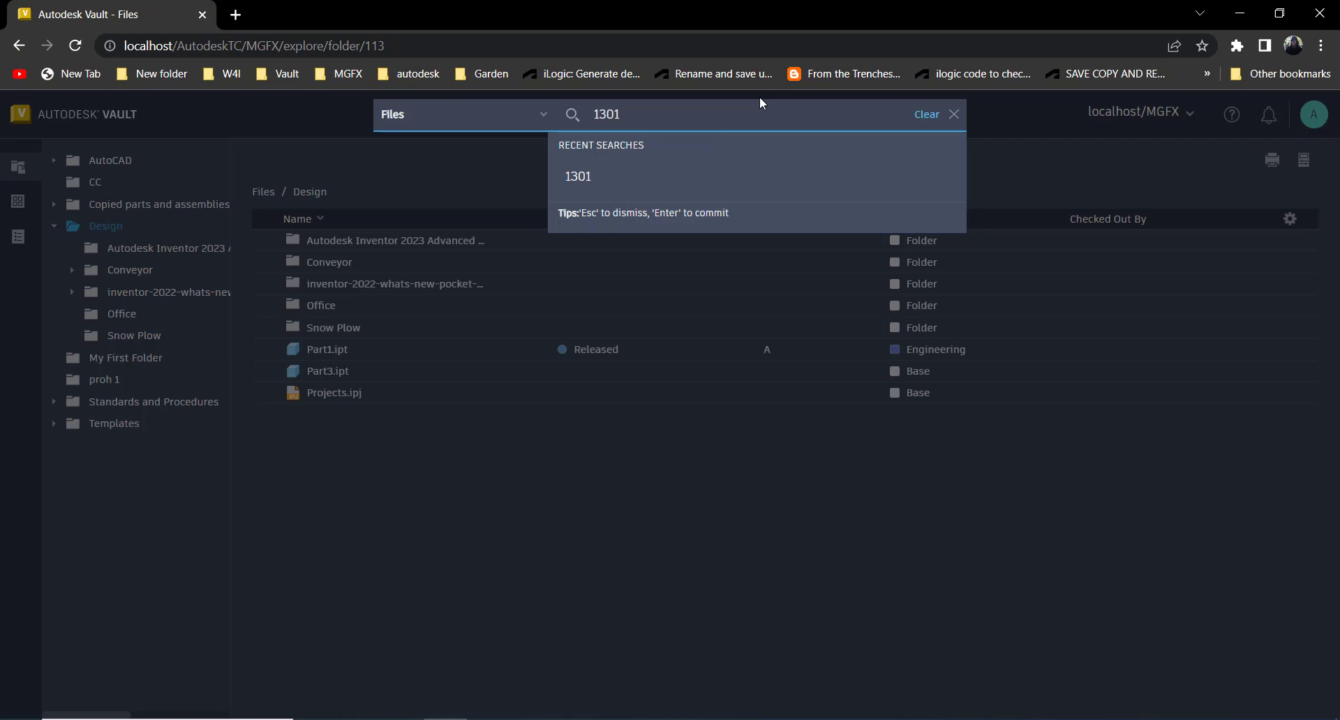
text(-0331)
key(Return)
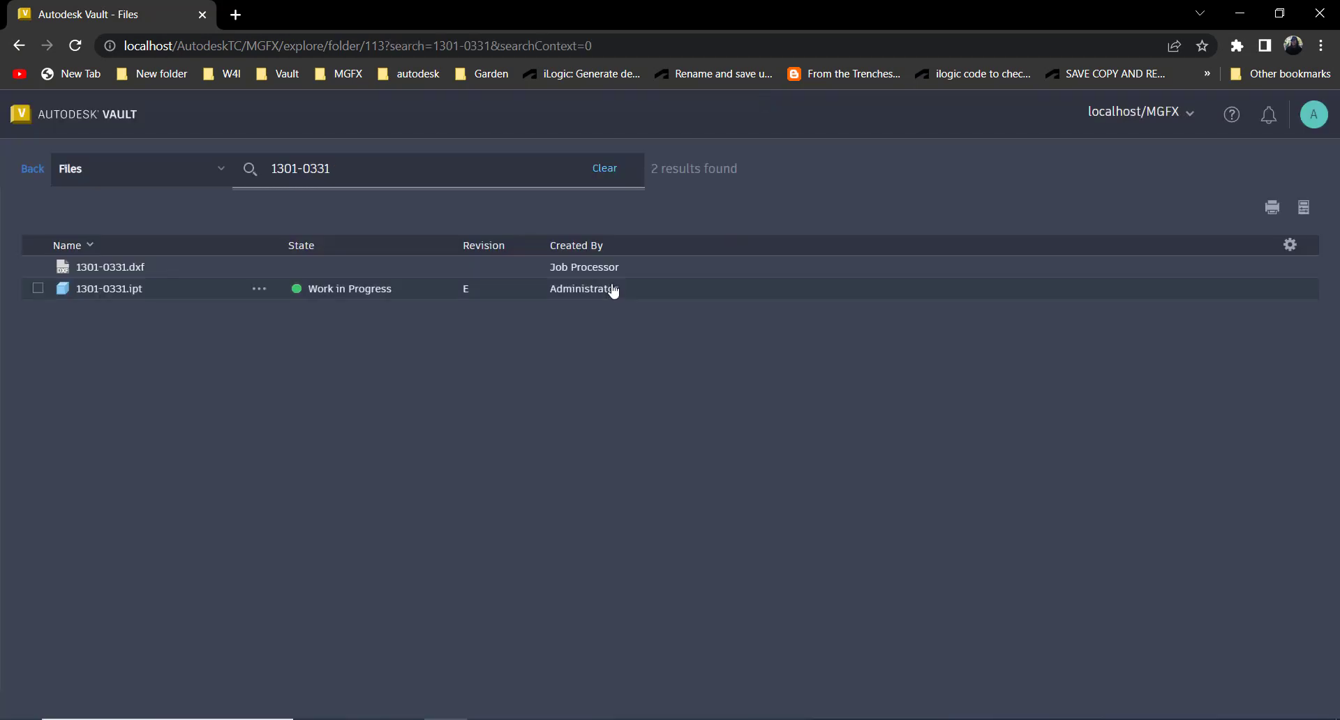
click(101, 288)
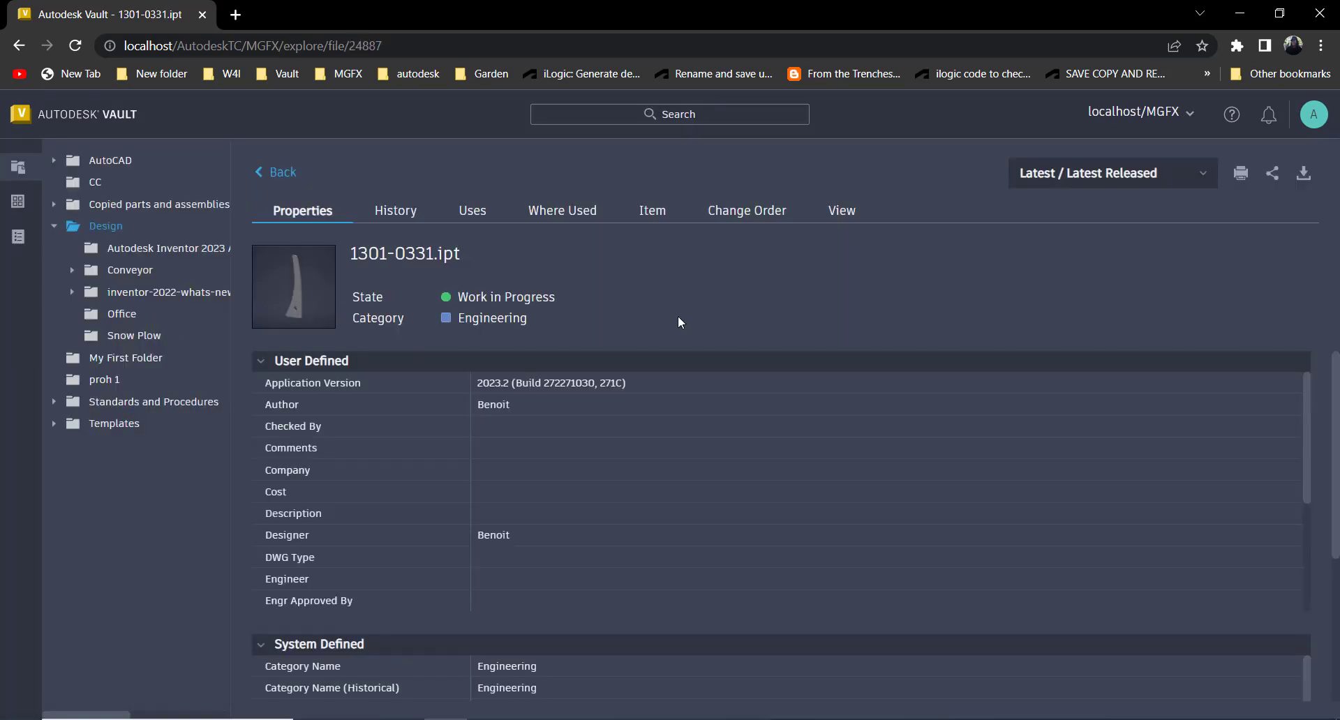
Show the 1301-0331.ipt 3D model and review its 'Change hole size to 20mm' and 'Change thickness to 6mm' markups
click(841, 217)
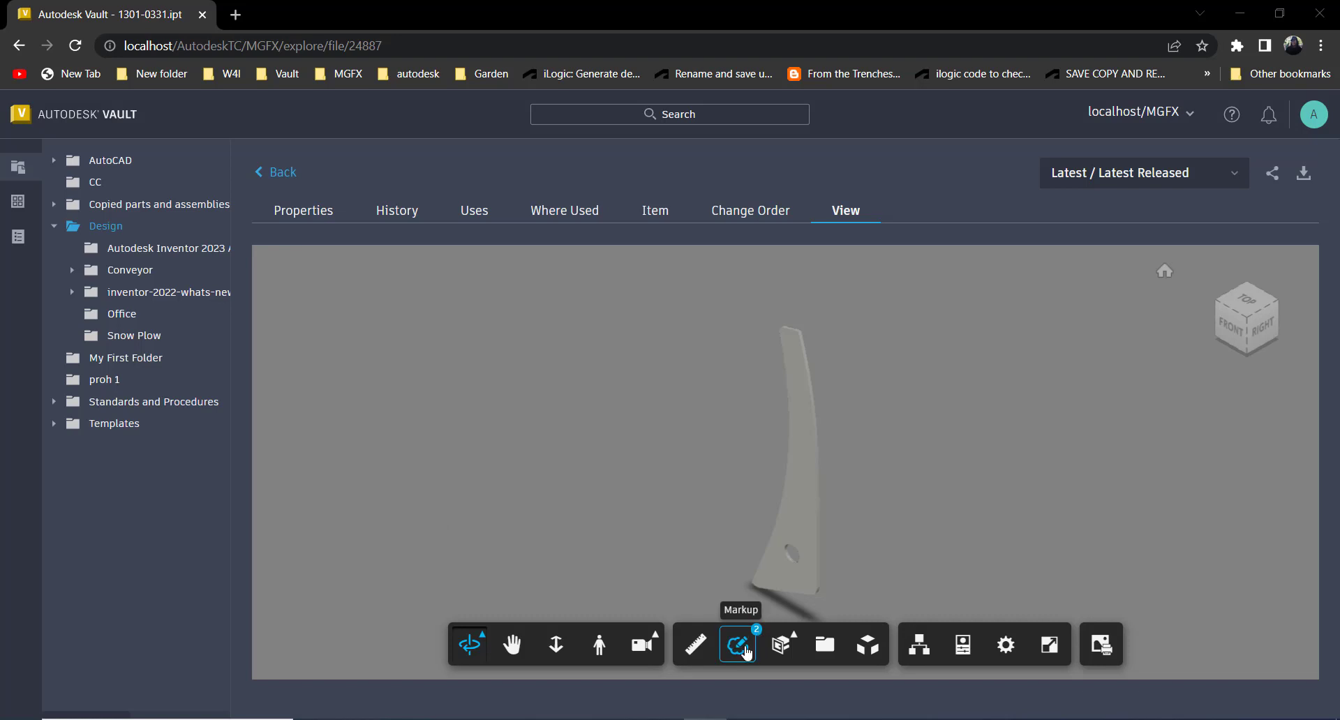
click(746, 646)
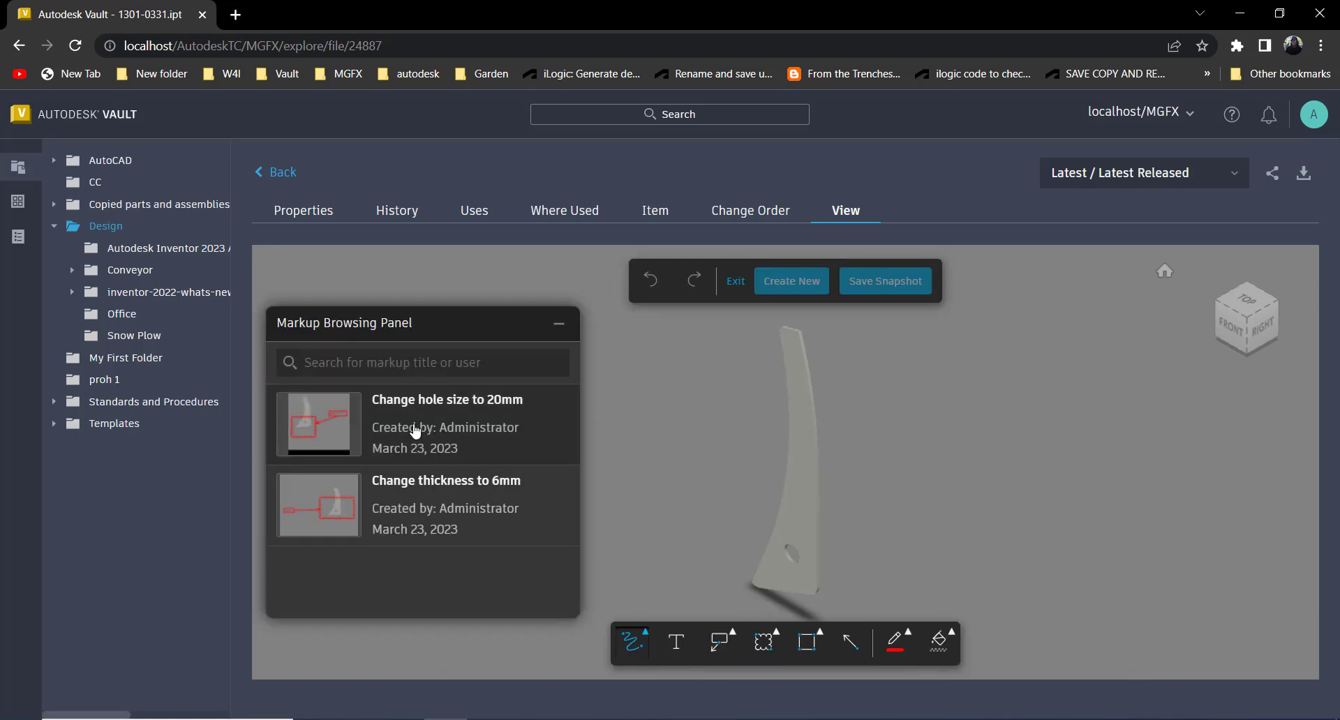
click(375, 427)
click(417, 520)
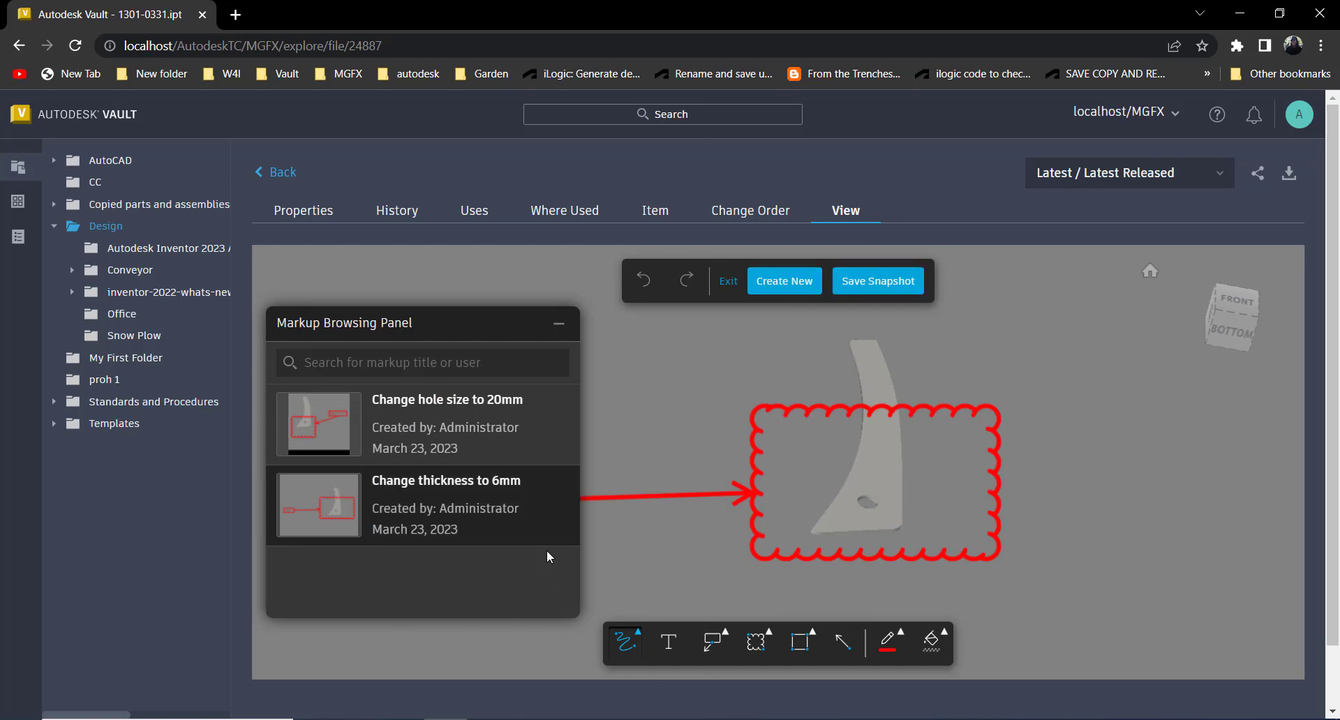
click(437, 442)
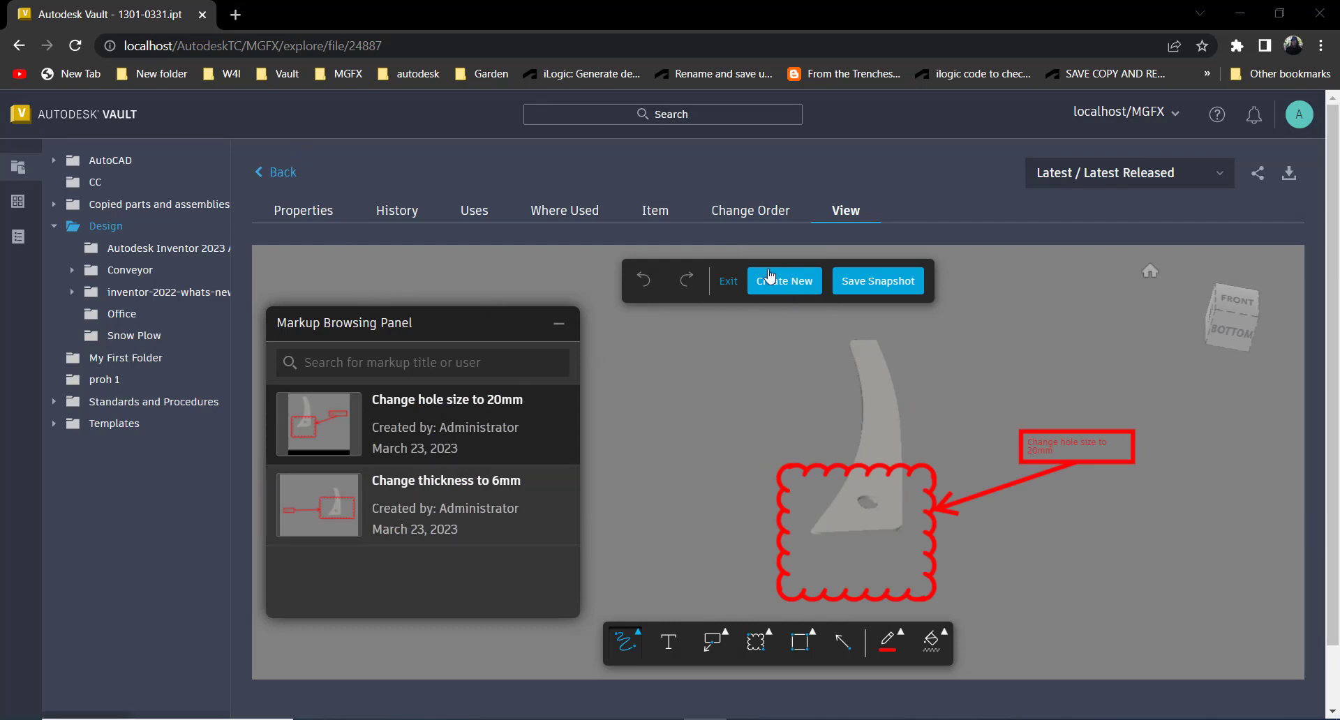
click(728, 281)
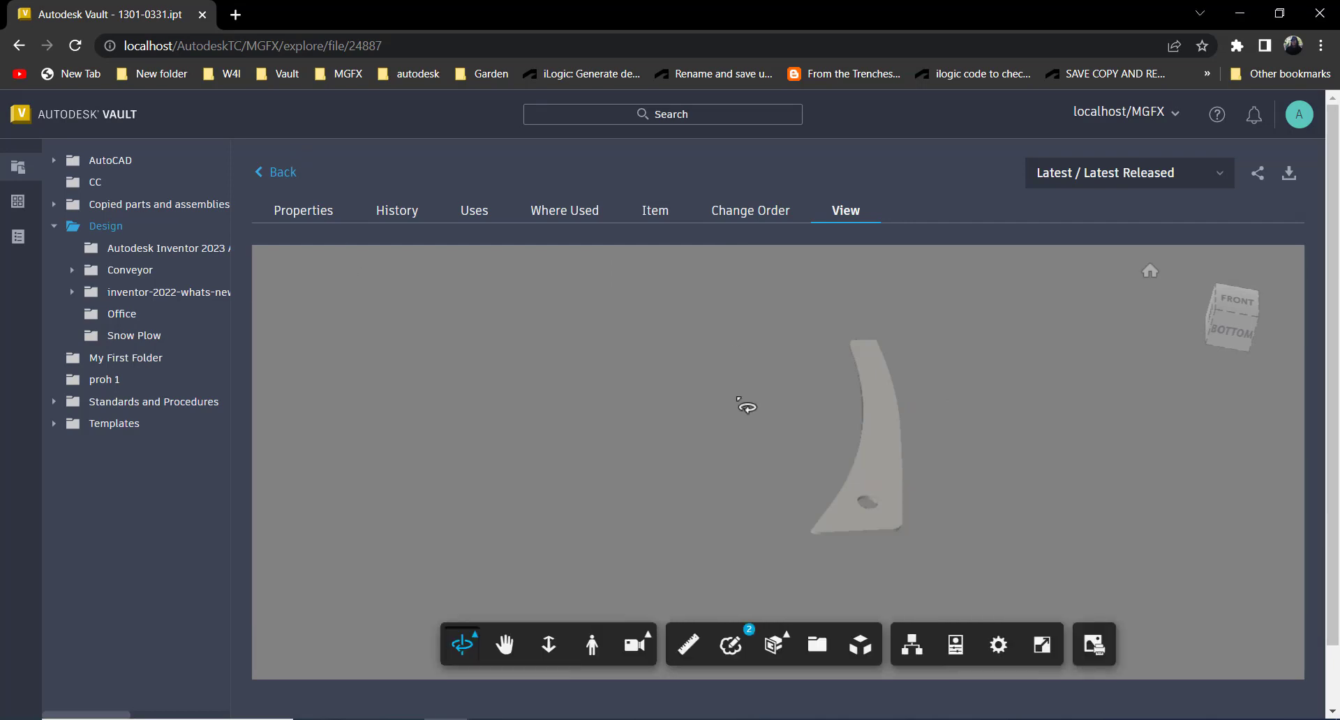
Draw a new red arrow markup pointing at the part's hole and bring up Save Snapshot
click(729, 643)
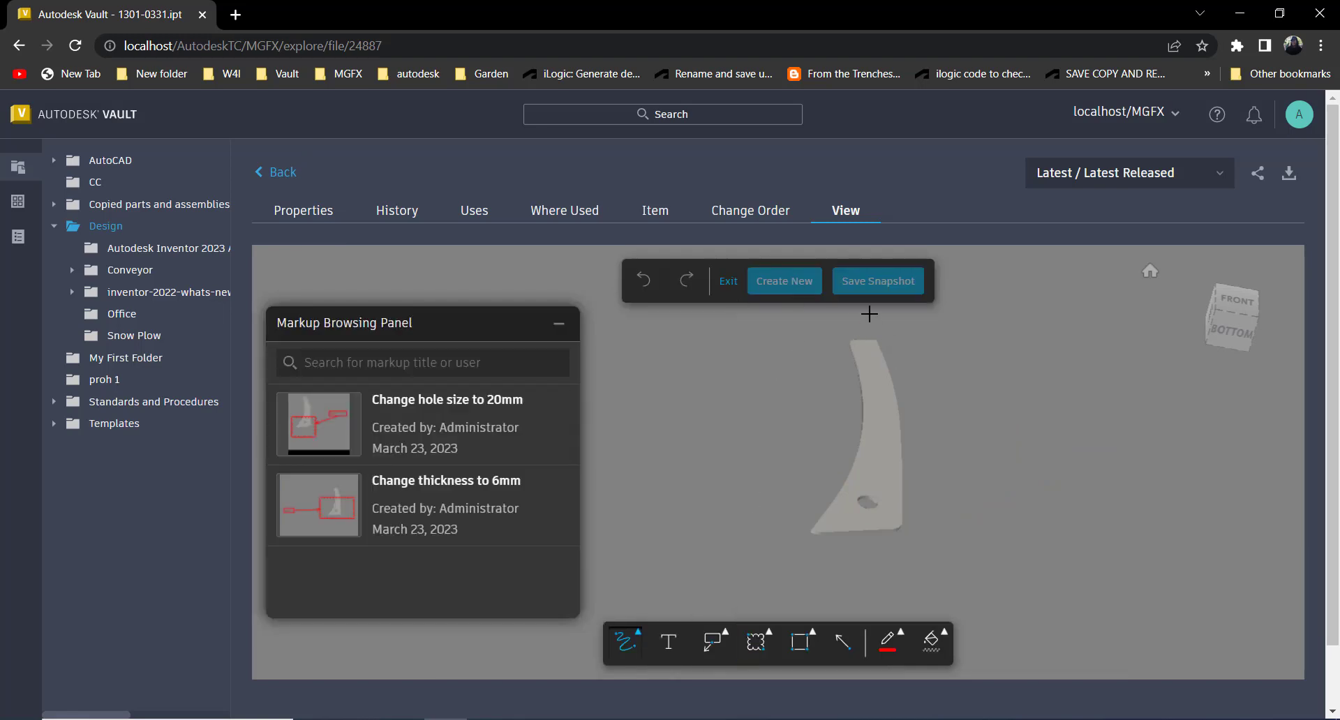
click(844, 642)
drag(966, 567, 874, 488)
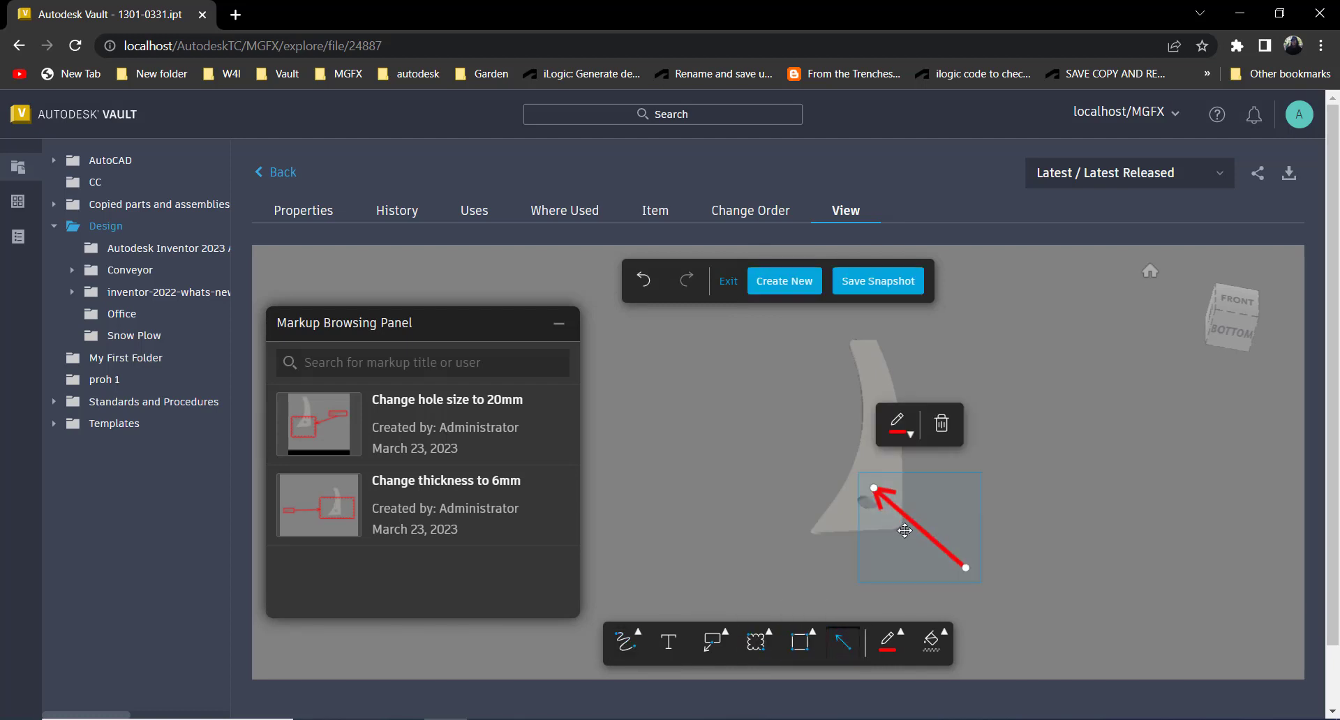
click(884, 283)
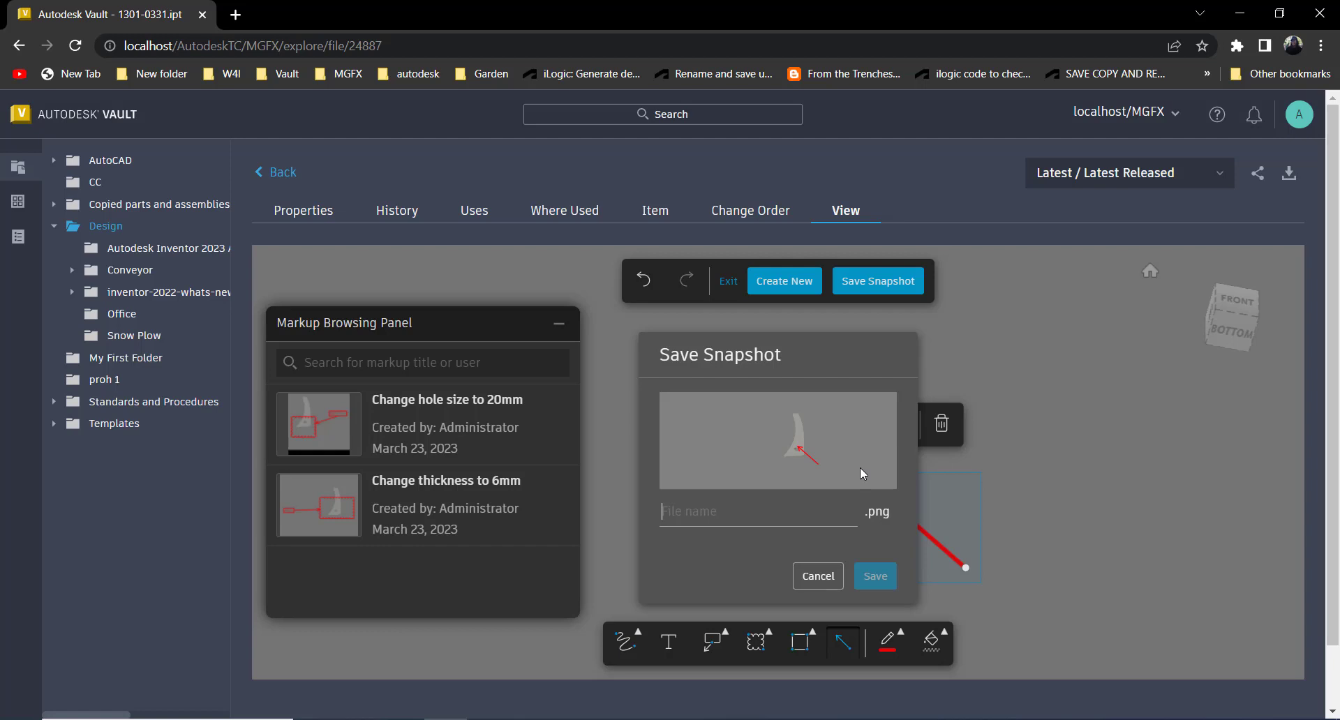
Cancel the Save Snapshot dialog without saving, keeping the red arrow on the hole
click(818, 577)
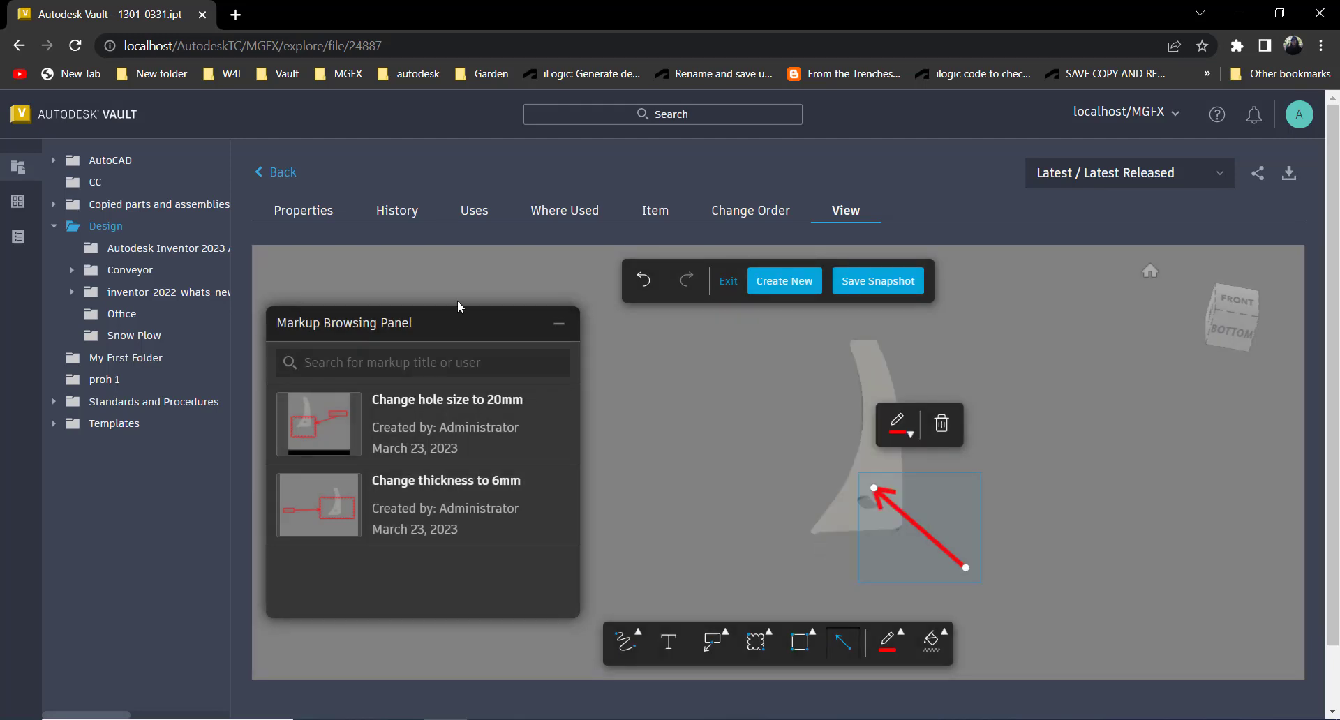